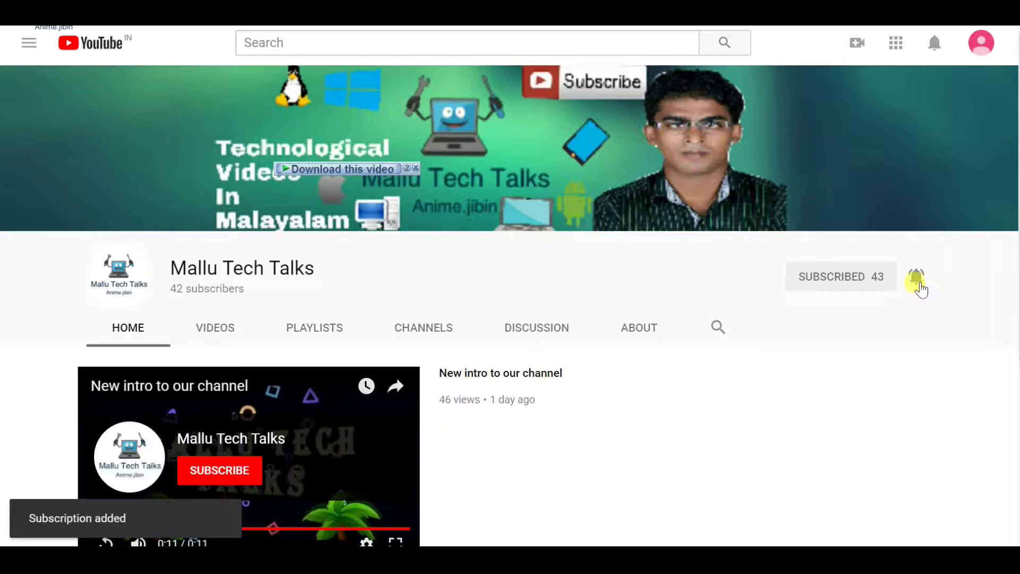
Step: Turn on notifications for the Mallu Tech Talks channel
click(918, 281)
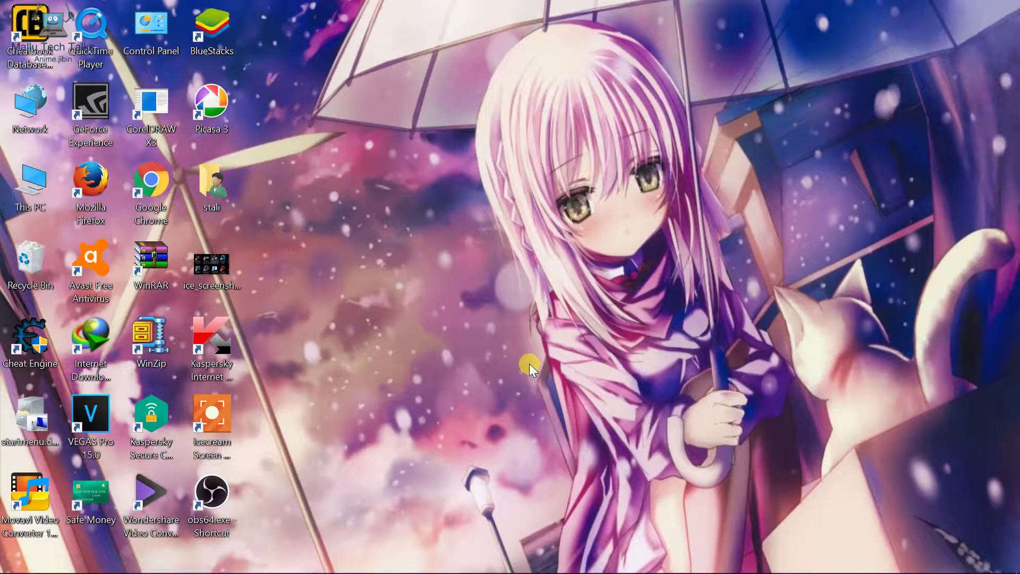
Step: Open the file location of the Movavi Video Converter 18 Premium desktop shortcut
mouse_move(53, 571)
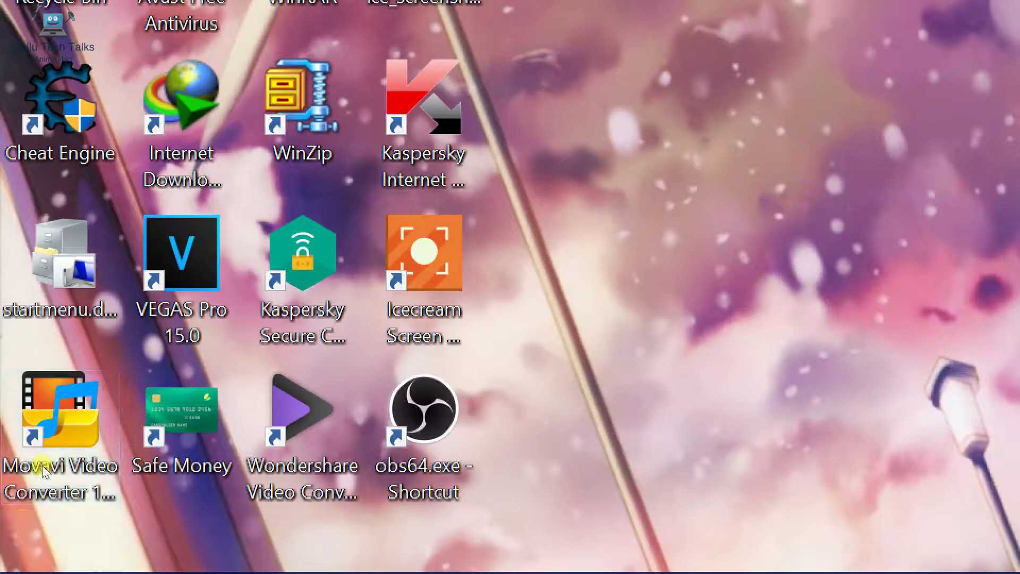
click(39, 508)
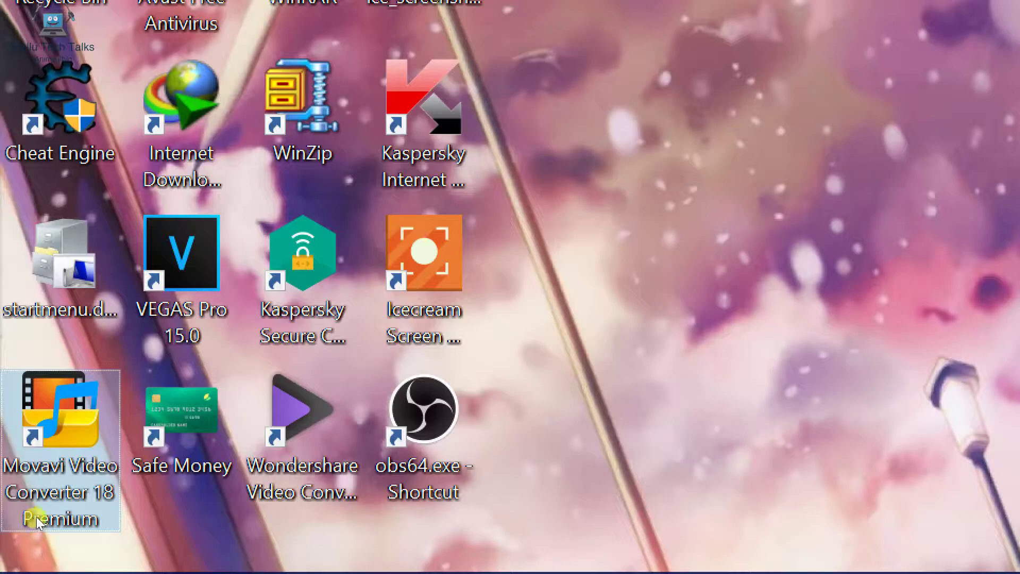
double_click(39, 520)
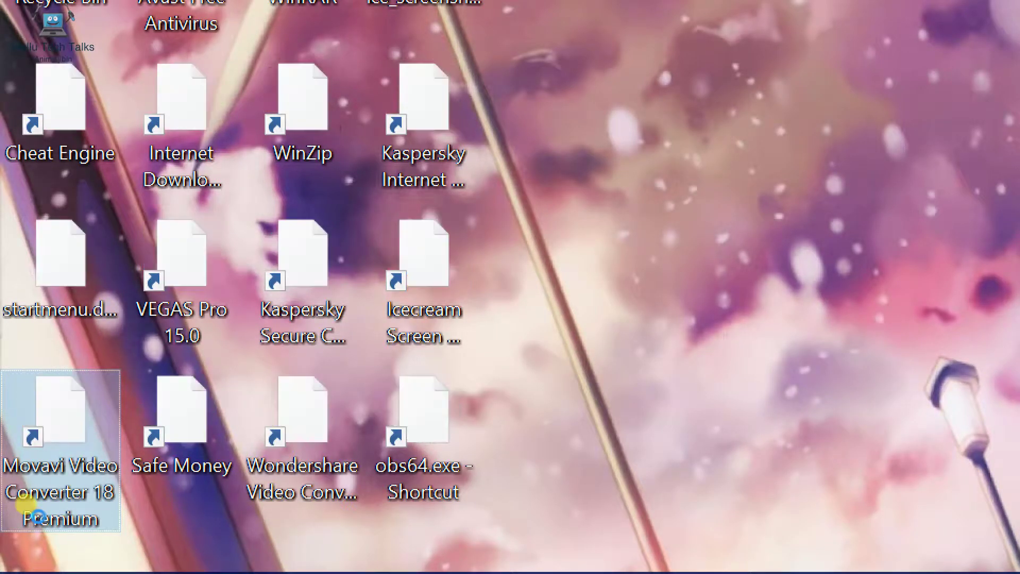
right_click(39, 516)
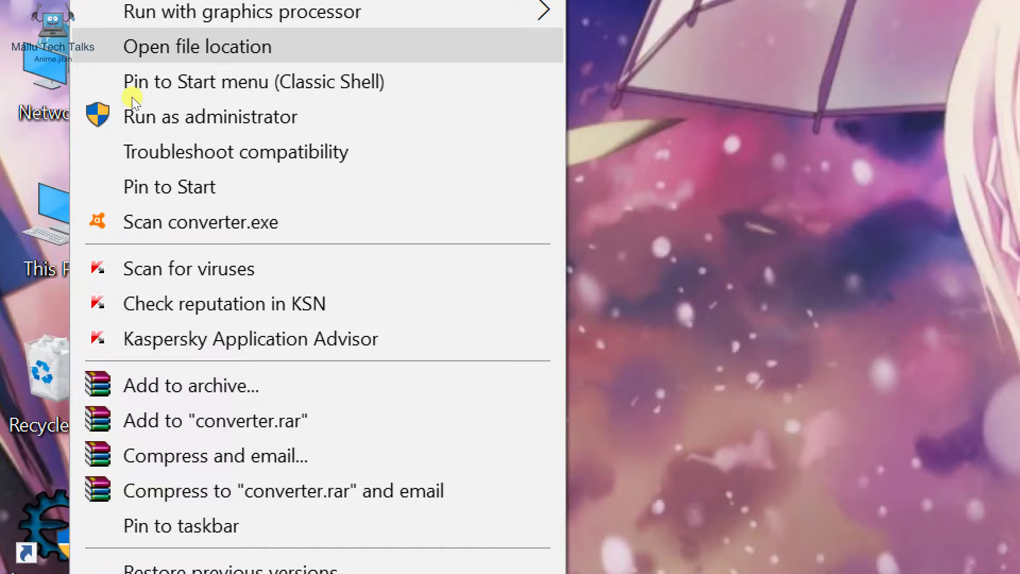
click(133, 53)
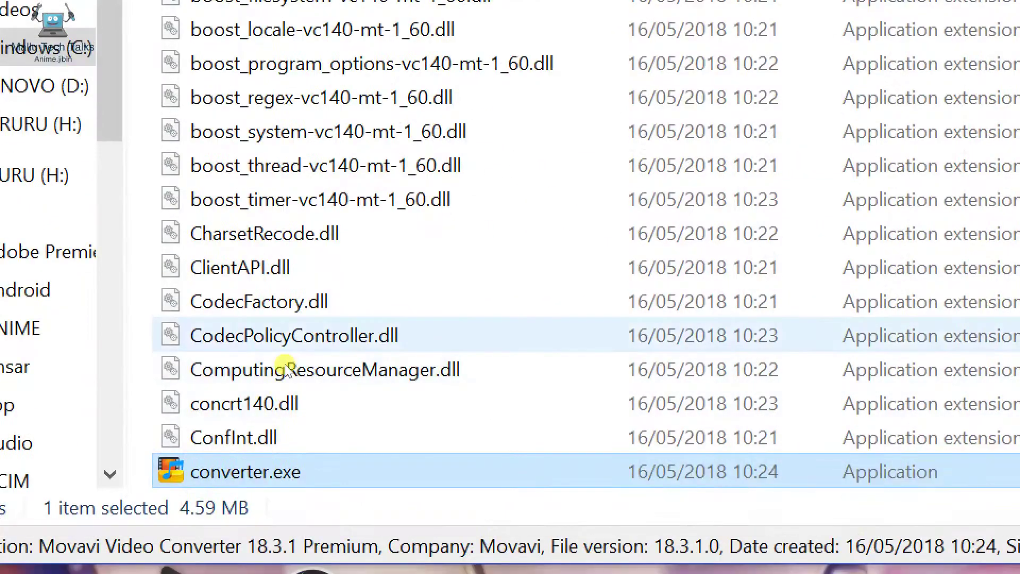
Step: Maximize the folder window and look through the Movavi Video Converter 18 Premium installation files for the uninstaller
scroll(287, 369, down, 11)
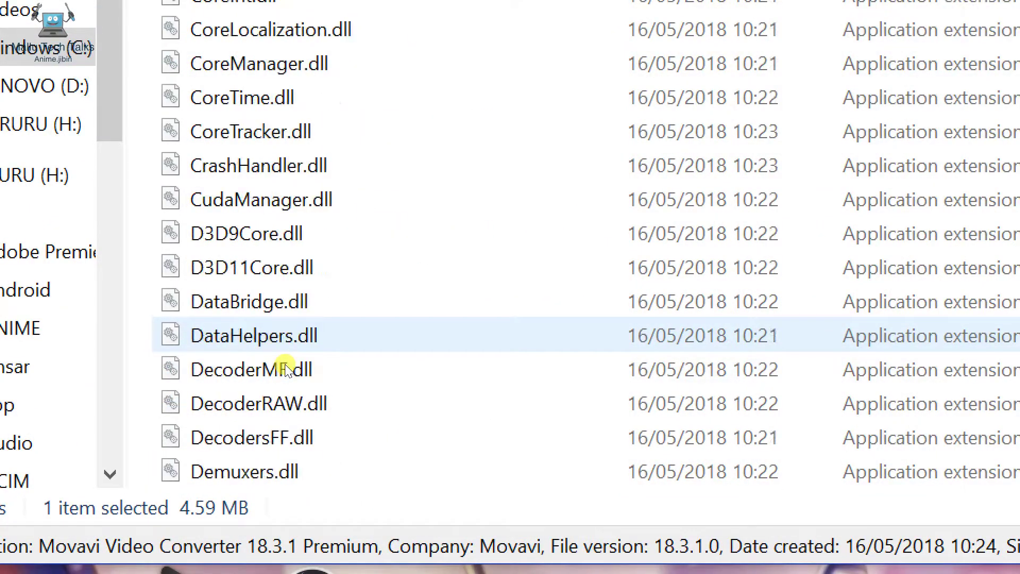
scroll(287, 369, down, 4)
scroll(287, 369, up, 14)
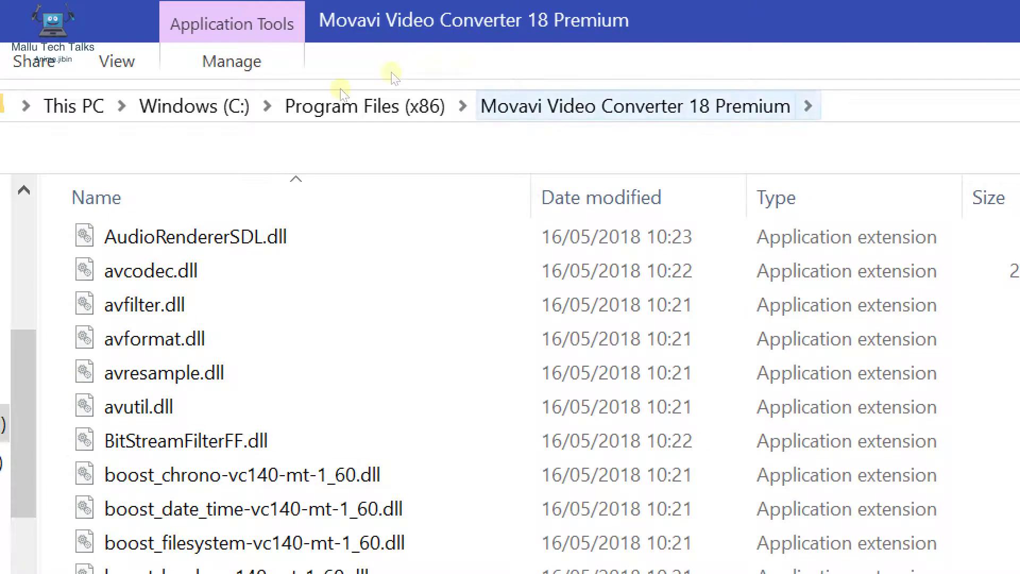
scroll(276, 286, down, 14)
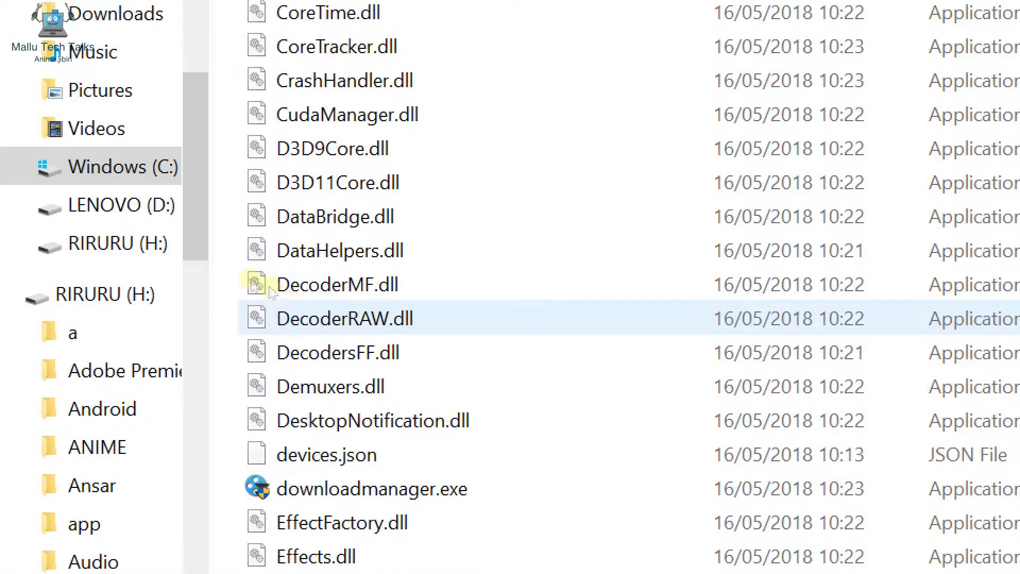
scroll(230, 369, down, 14)
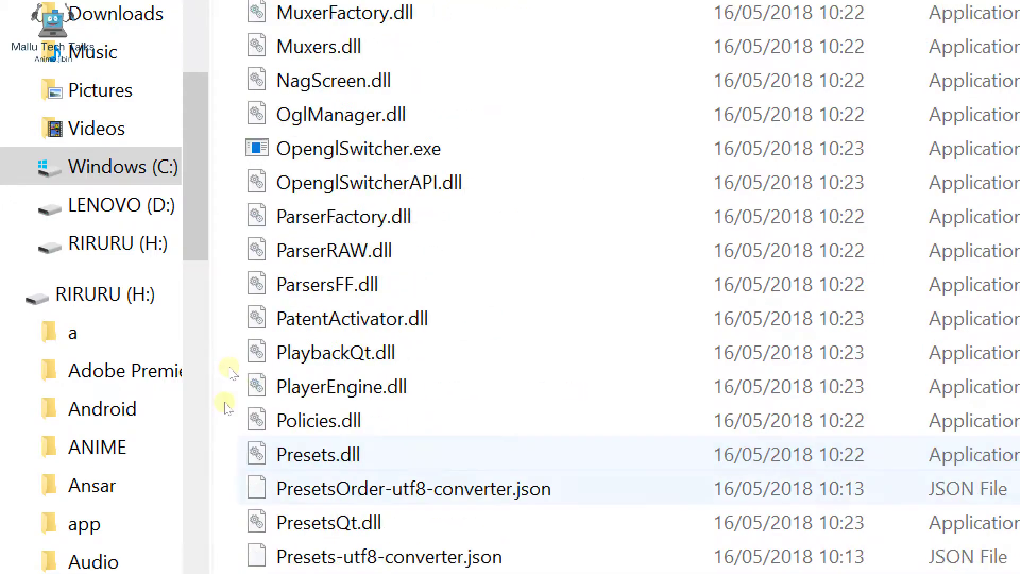
scroll(221, 399, down, 12)
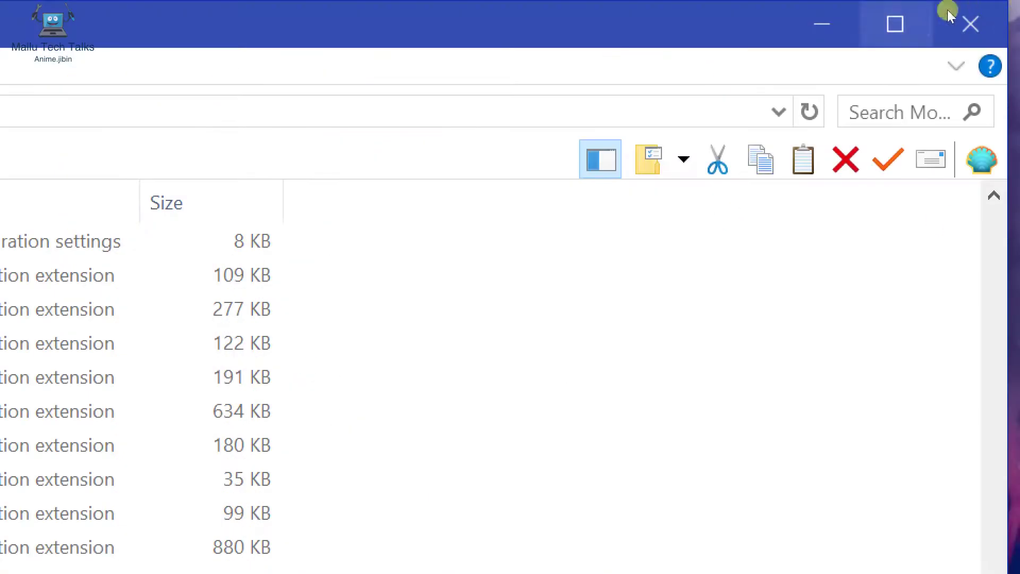
click(927, 15)
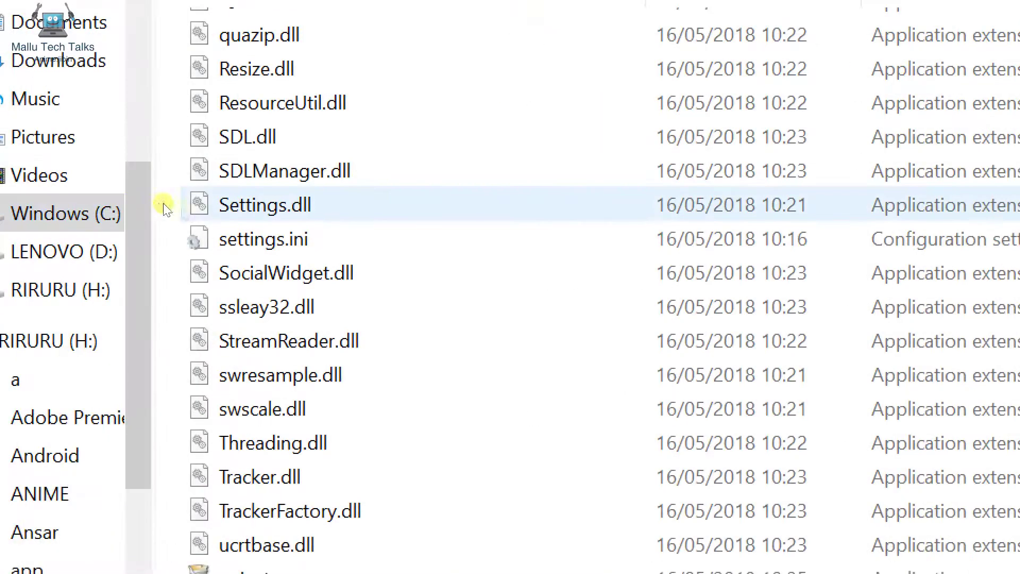
scroll(191, 285, up, 4)
scroll(191, 284, down, 4)
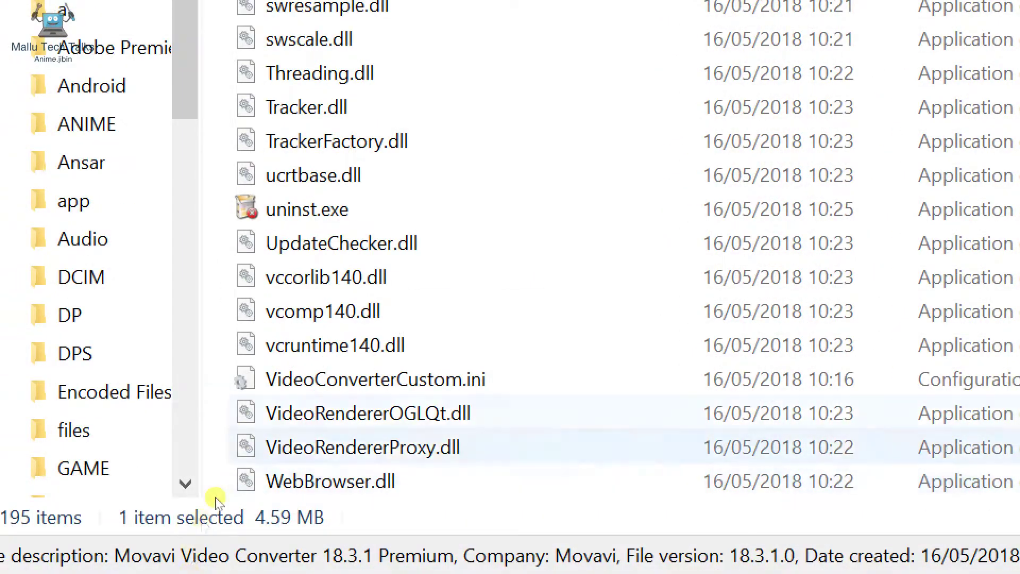
scroll(178, 573, up, 16)
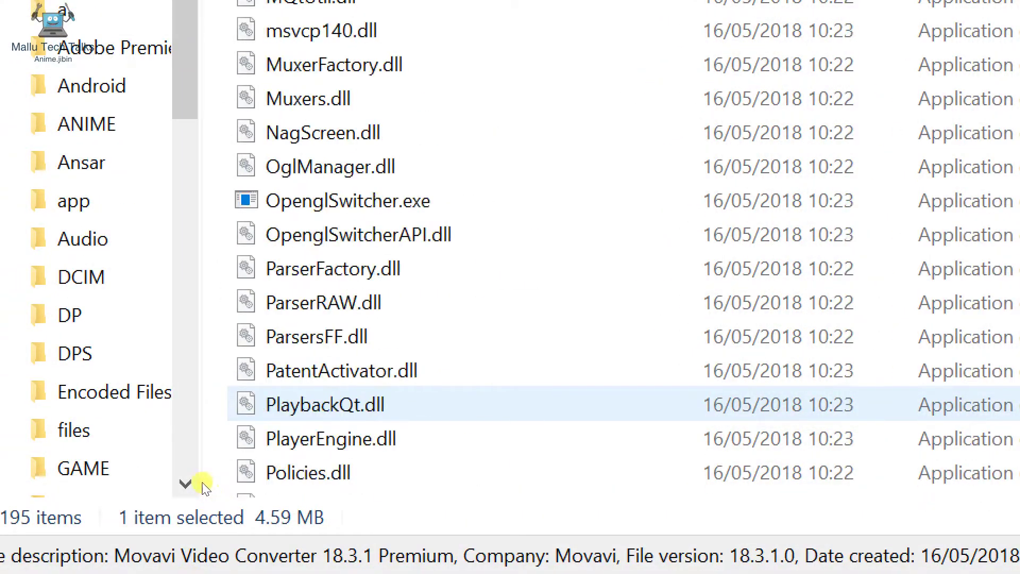
scroll(202, 478, up, 20)
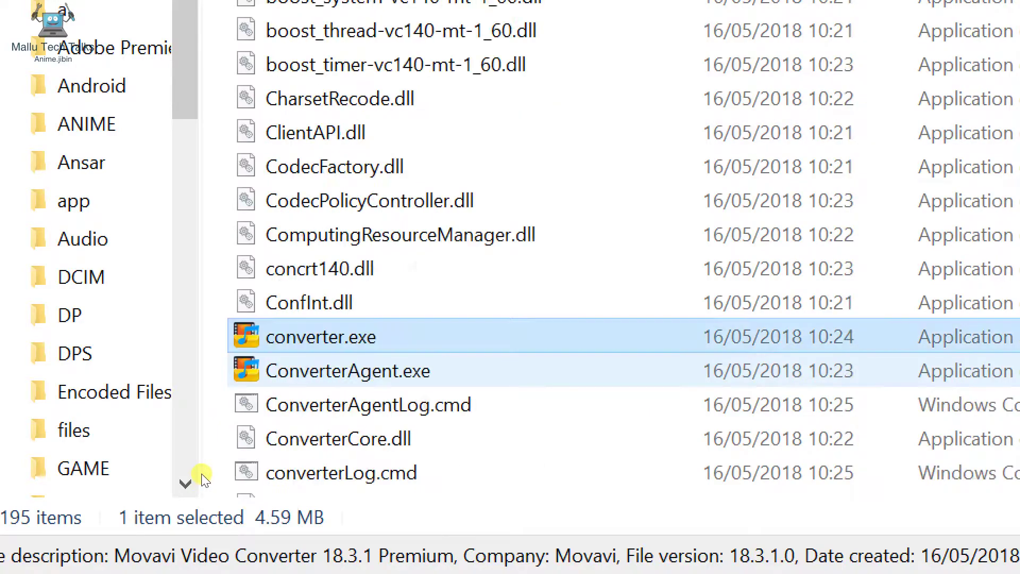
scroll(202, 473, down, 3)
scroll(202, 473, up, 17)
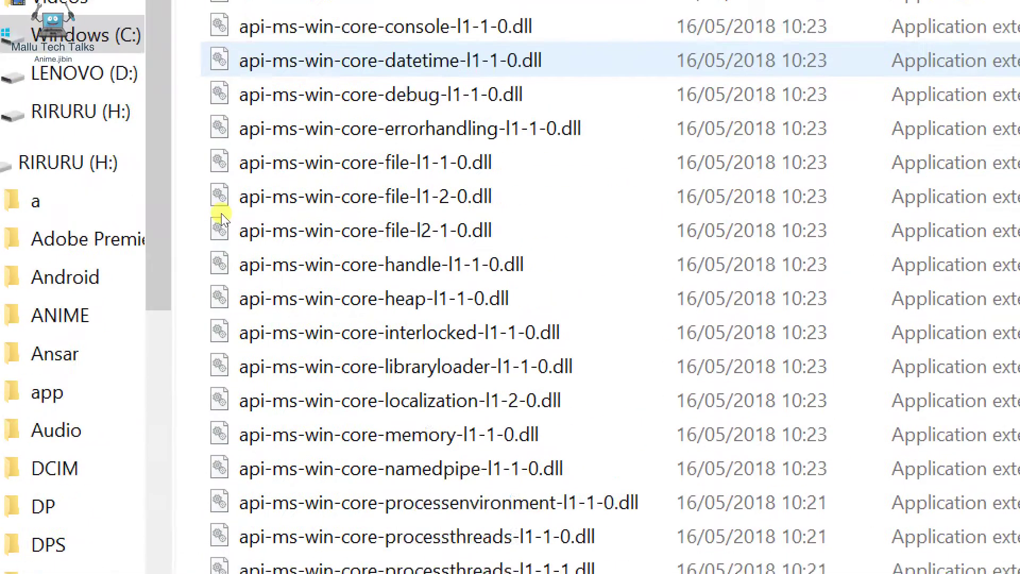
scroll(247, 207, down, 1)
scroll(221, 215, up, 2)
scroll(221, 212, down, 18)
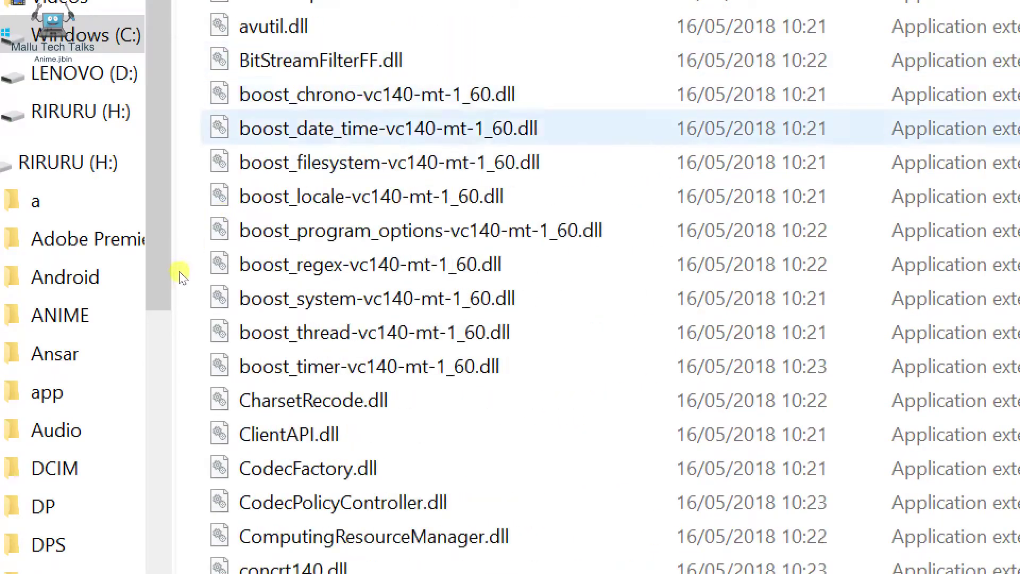
scroll(176, 276, down, 15)
scroll(176, 276, up, 6)
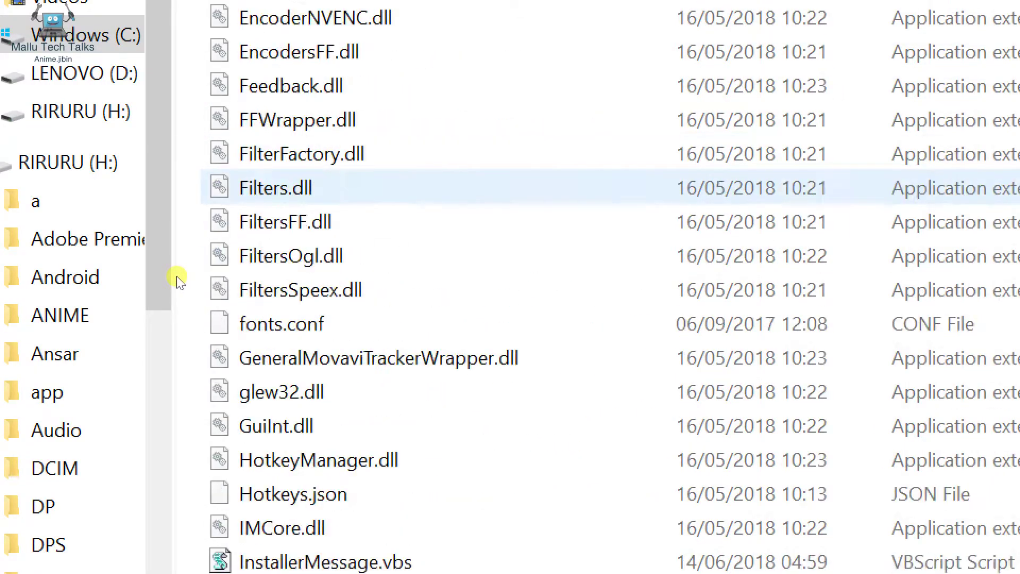
scroll(176, 275, down, 20)
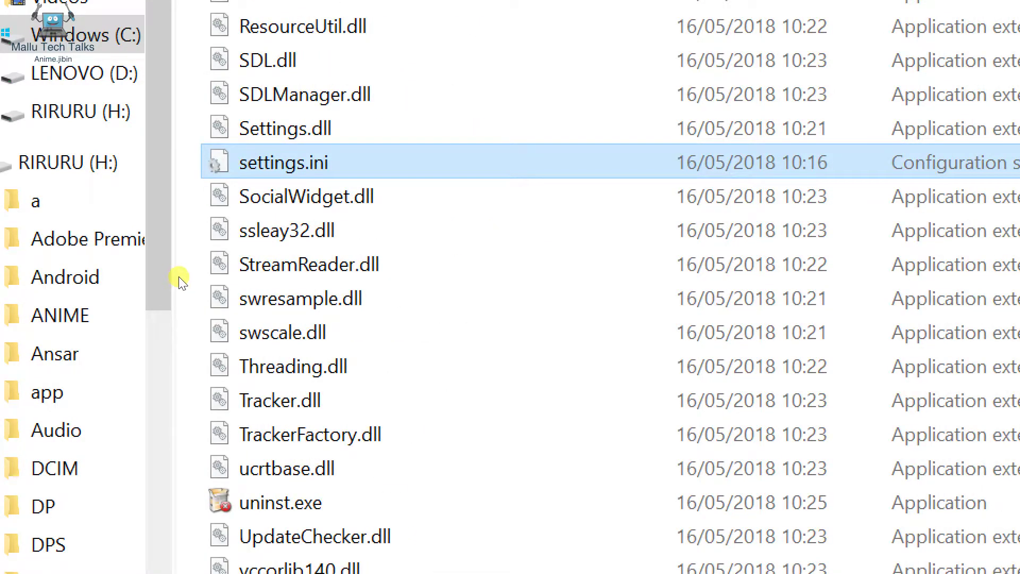
Step: Run uninst.exe from the Movavi Video Converter 18 Premium installation folder and close the folder window
key(u)
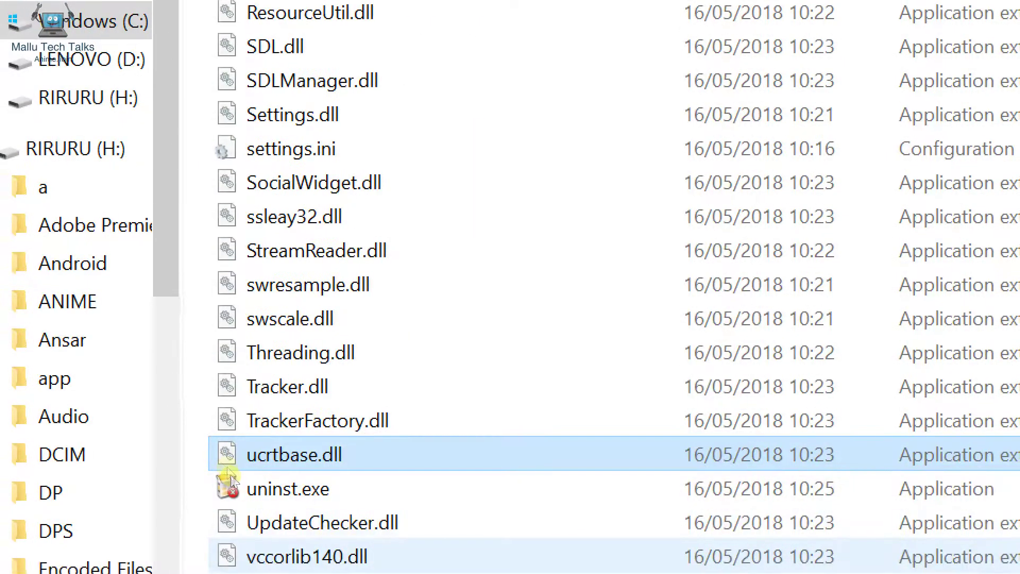
key(u)
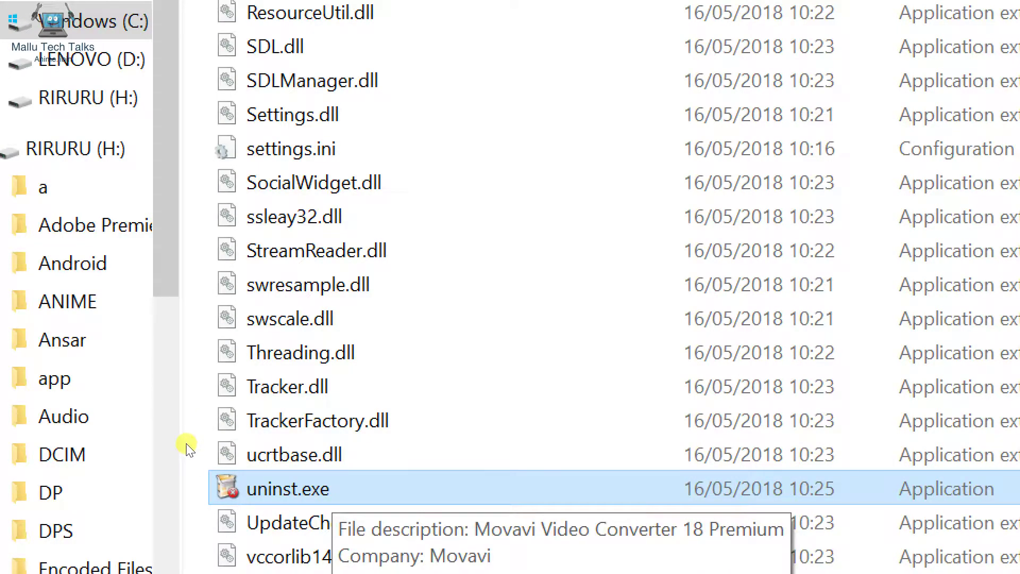
scroll(187, 447, down, 1)
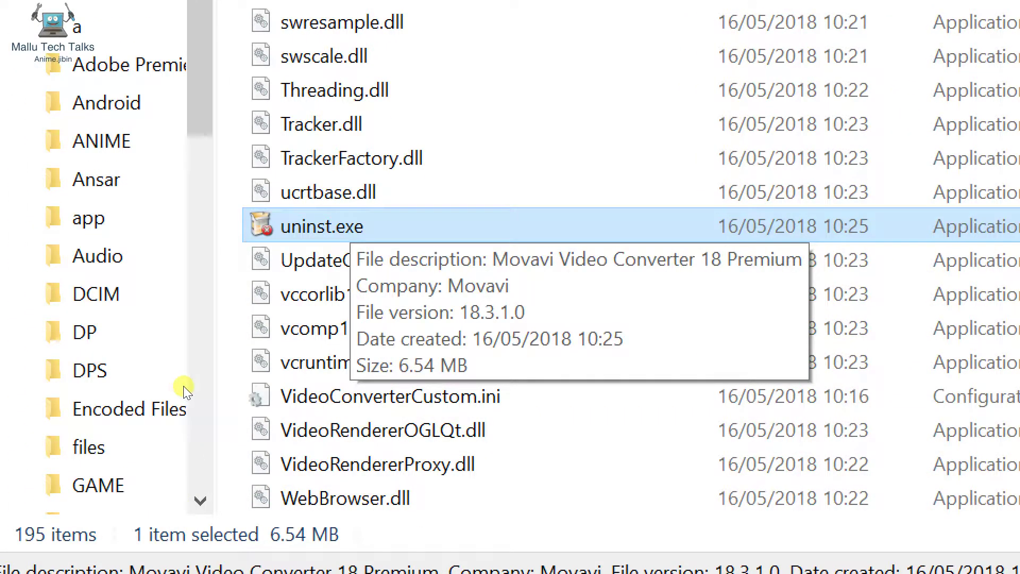
key(Return)
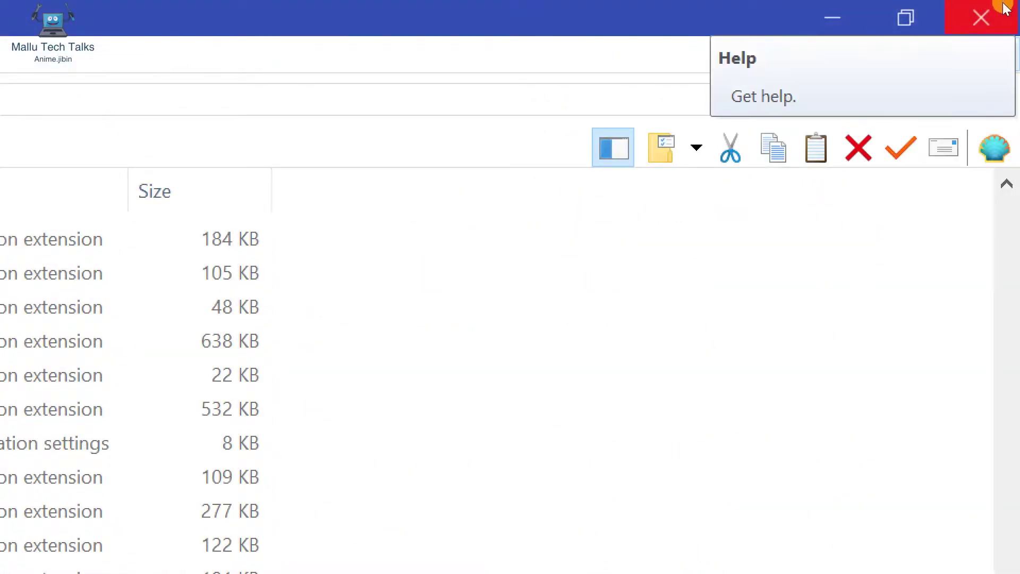
click(980, 14)
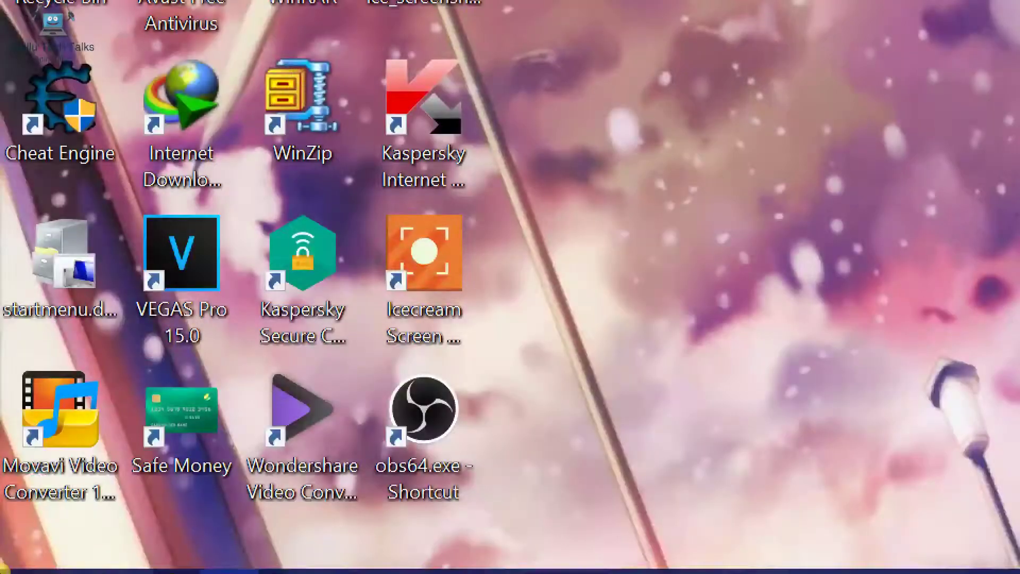
Step: Expand the Movavi Video Converter 18 Premium folder in the Start menu's list of all programs
mouse_move(21, 552)
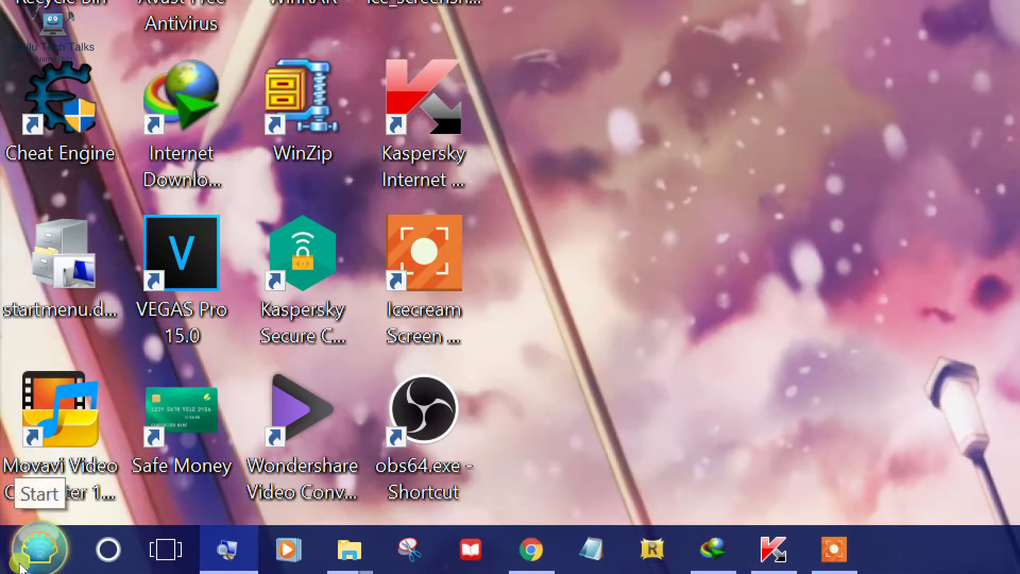
click(22, 558)
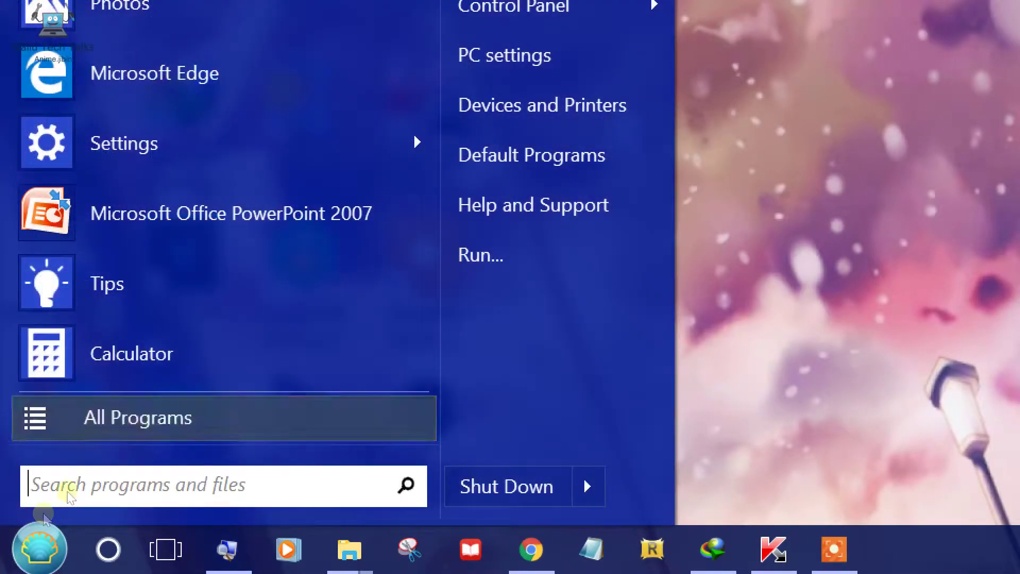
key(Return)
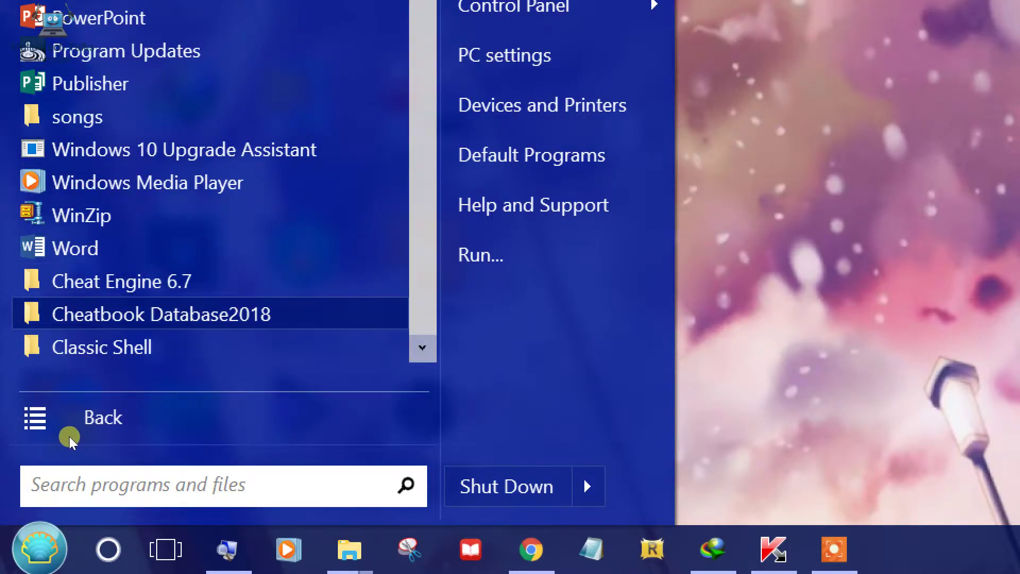
scroll(69, 435, down, 5)
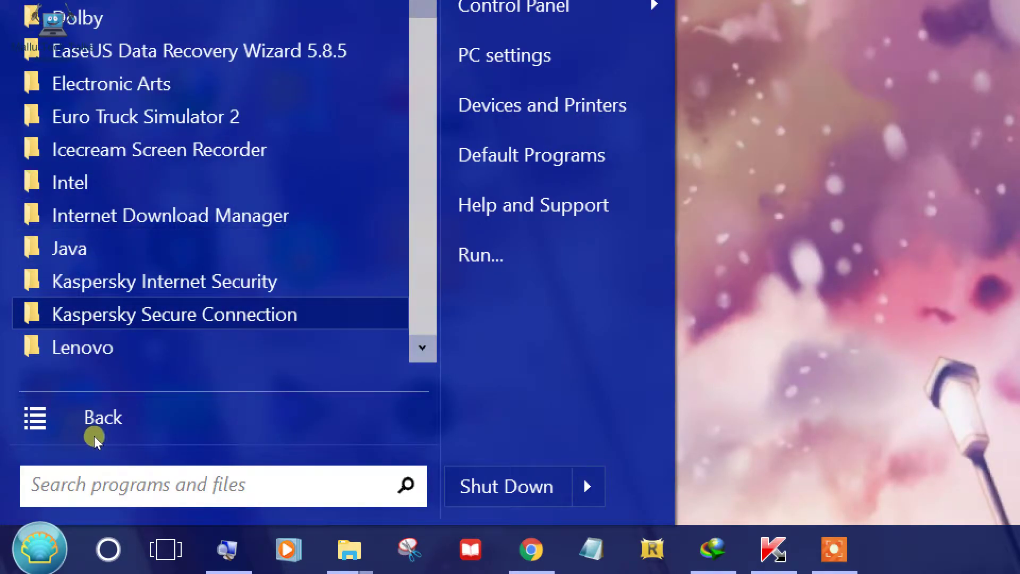
scroll(94, 436, down, 3)
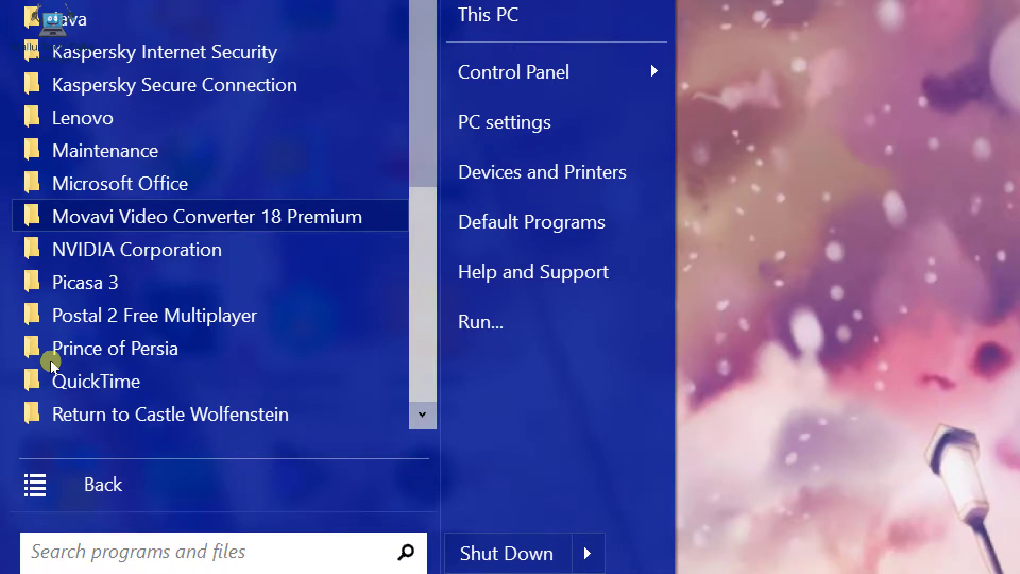
key(Return)
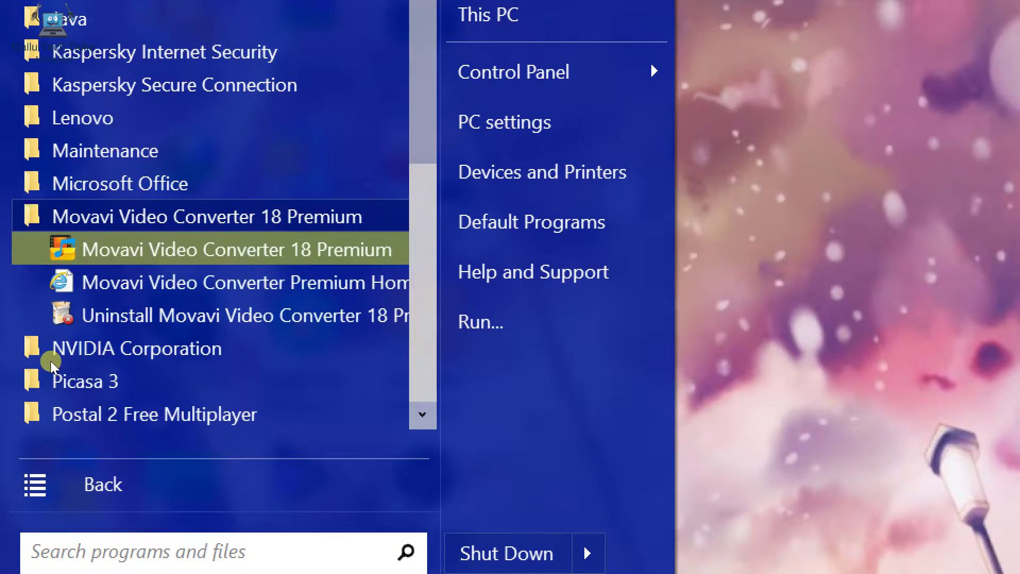
Step: Examine the shortcuts in the Movavi Video Converter 18 Premium program folder, including the uninstall entry, and leave the folder
key(Down)
key(Down)
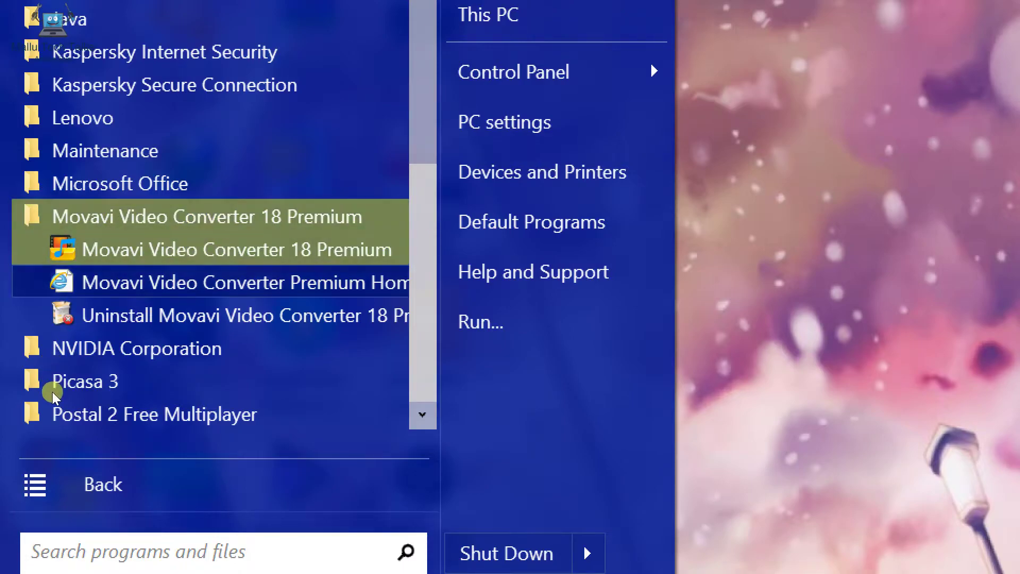
key(Down)
key(Down)
key(Up)
key(Up)
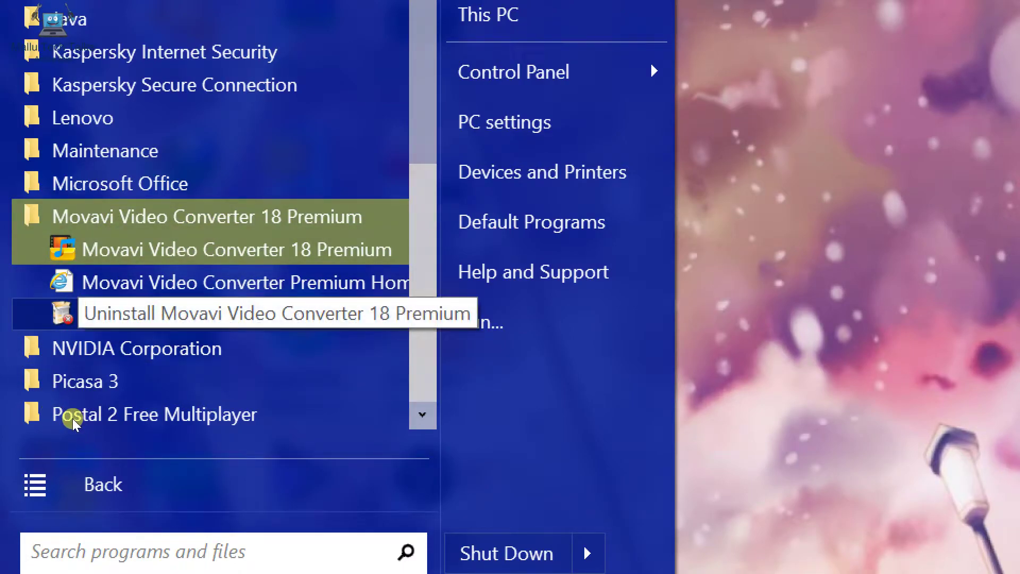
key(Down)
key(Down)
key(Down)
key(Up)
key(Up)
key(Up)
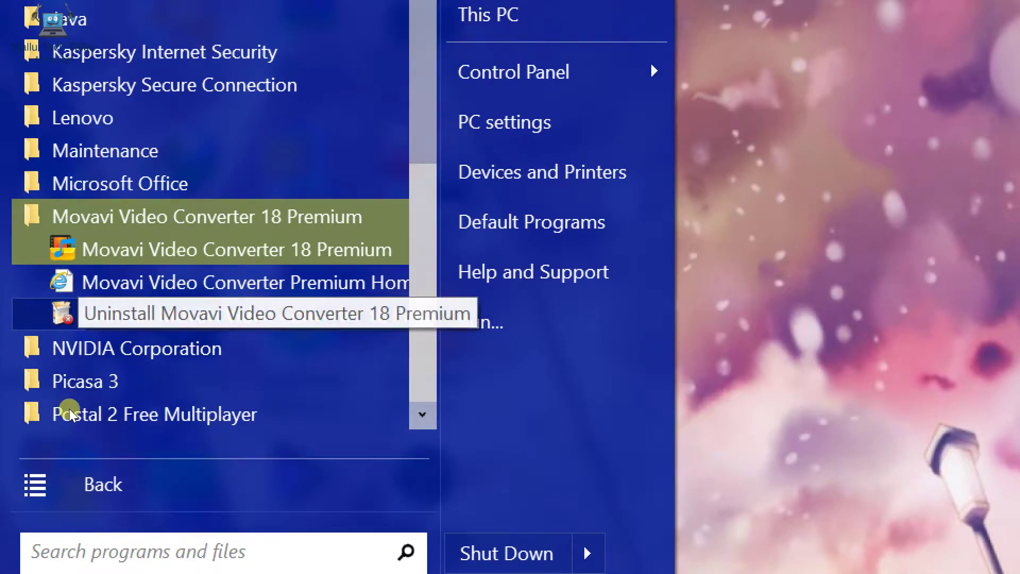
key(Up)
key(Up)
key(Up)
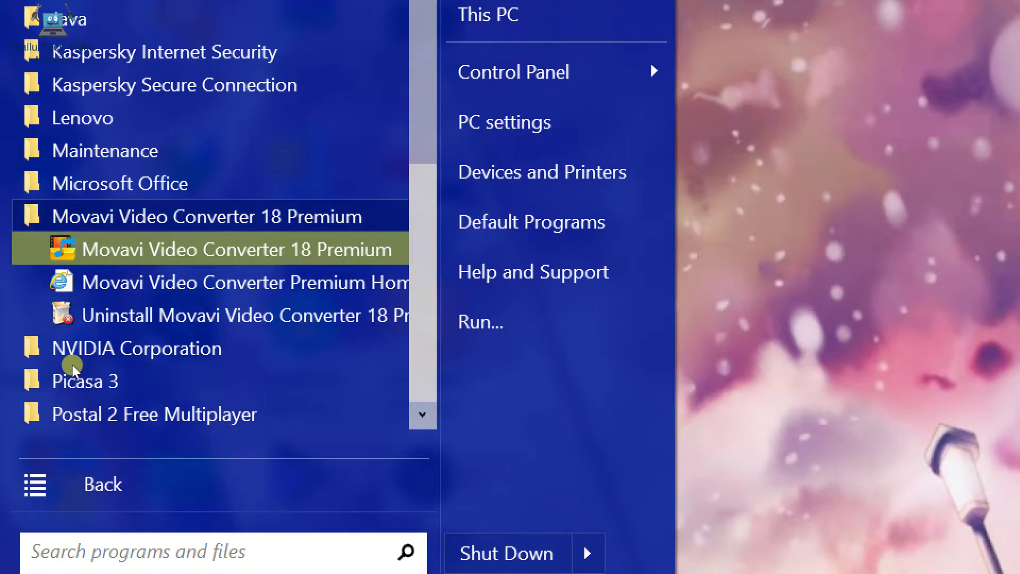
key(Left)
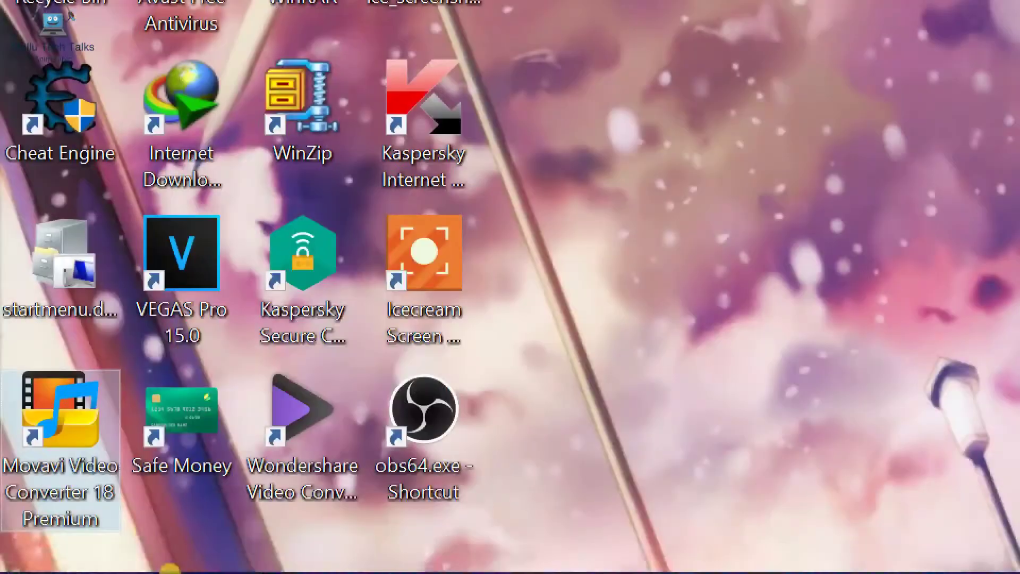
Step: Open Programs and Features from the Control Panel items listed in the Start menu
mouse_move(21, 558)
click(21, 559)
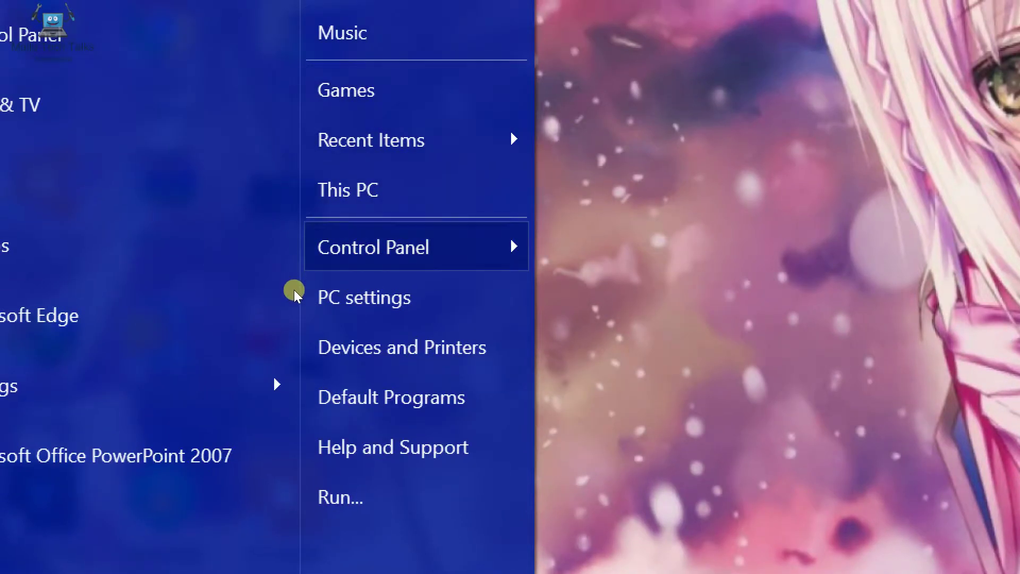
mouse_move(357, 273)
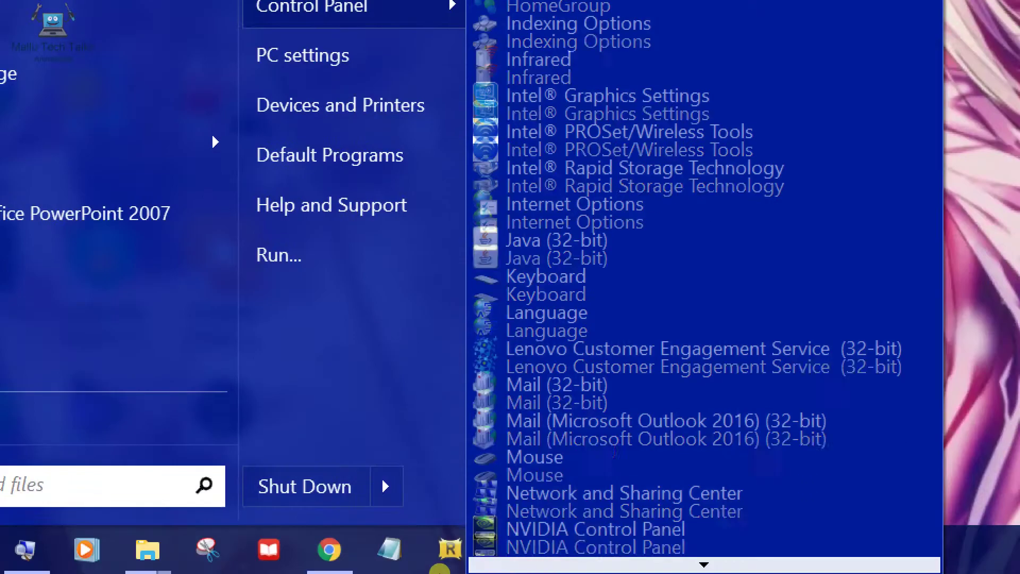
scroll(416, 454, down, 3)
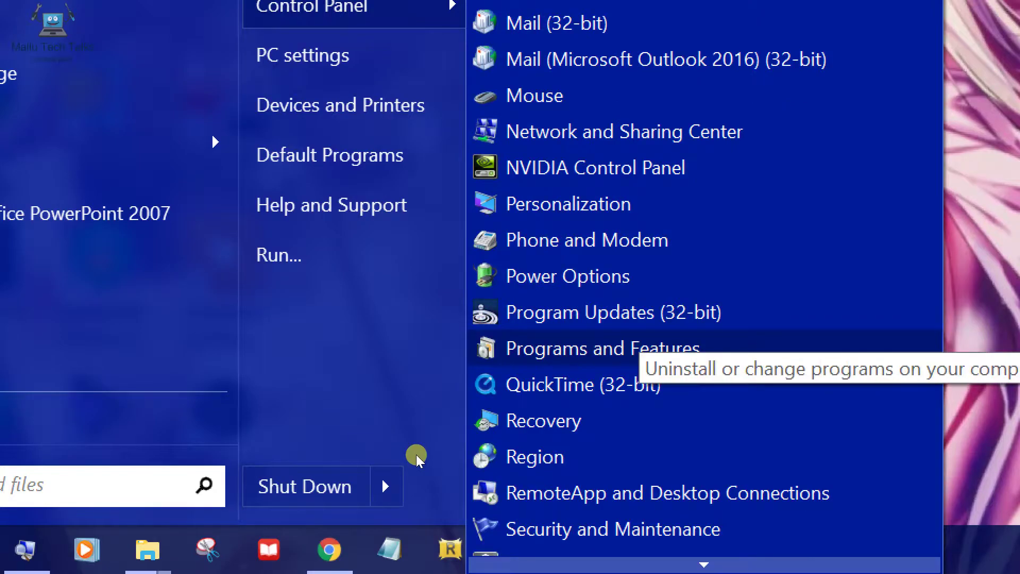
scroll(416, 454, down, 3)
scroll(415, 454, down, 2)
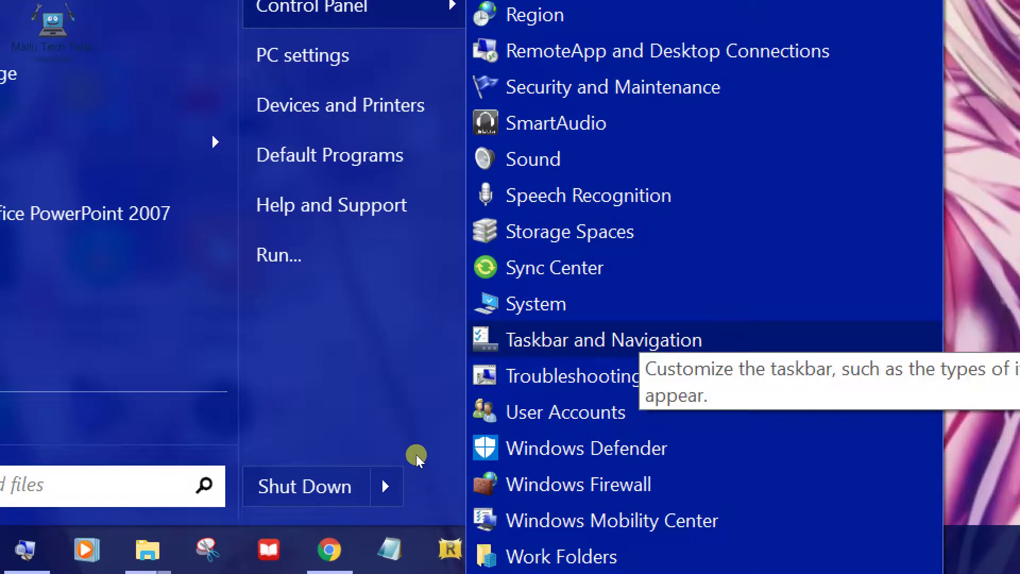
scroll(416, 454, up, 10)
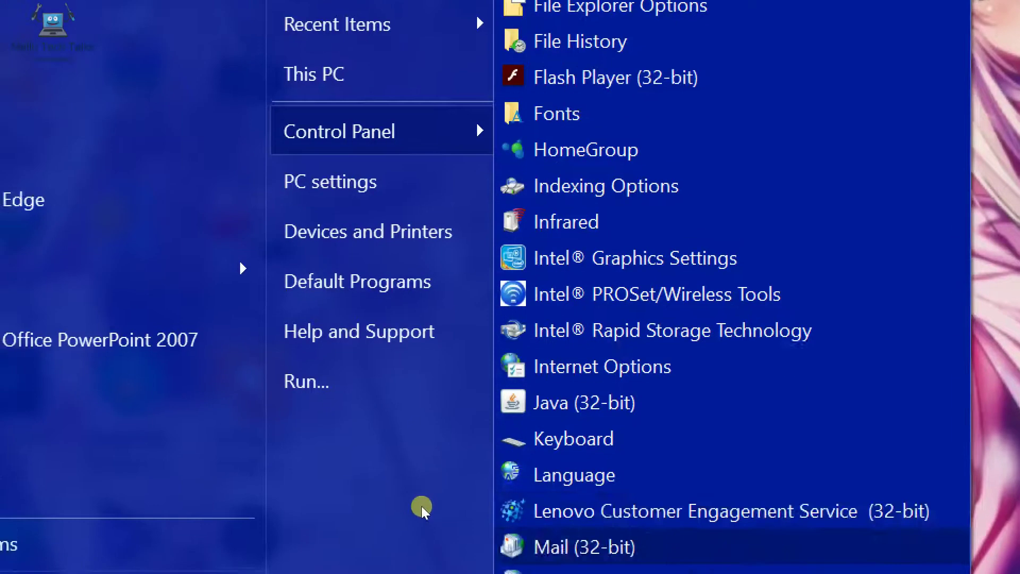
scroll(406, 415, down, 1)
scroll(406, 416, down, 2)
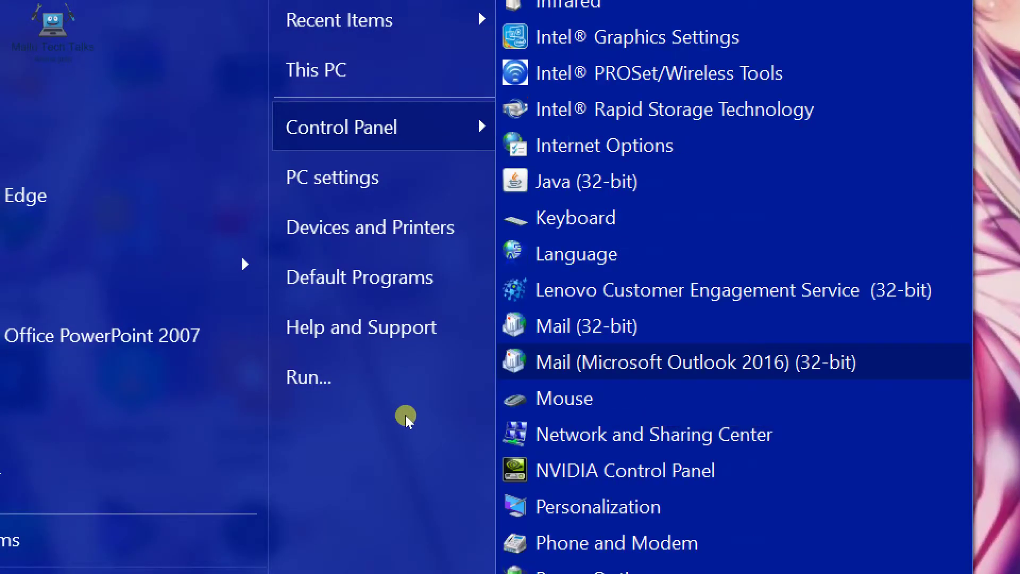
scroll(406, 416, down, 1)
scroll(405, 415, down, 2)
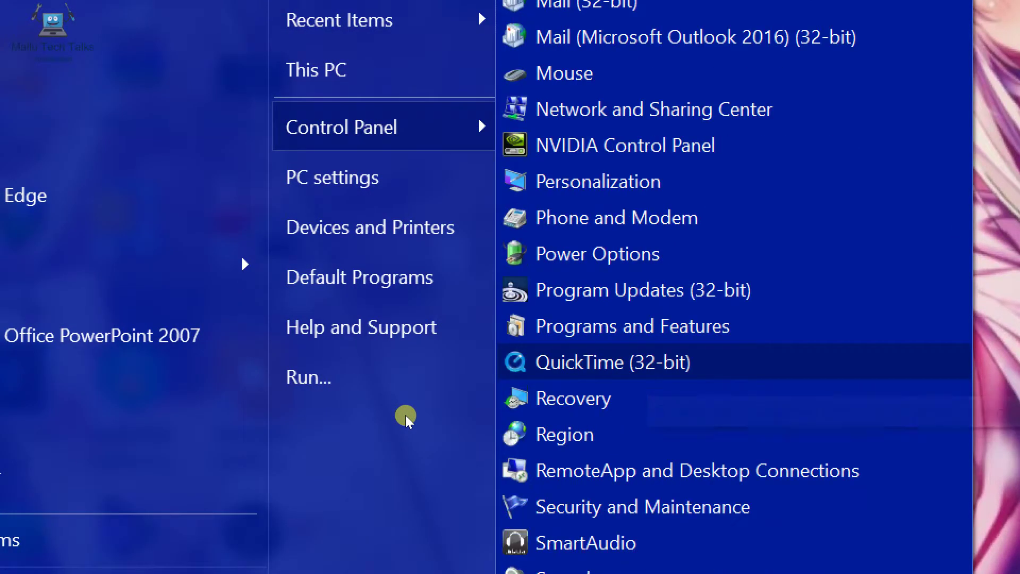
key(Up)
key(Up)
key(Up)
key(Up)
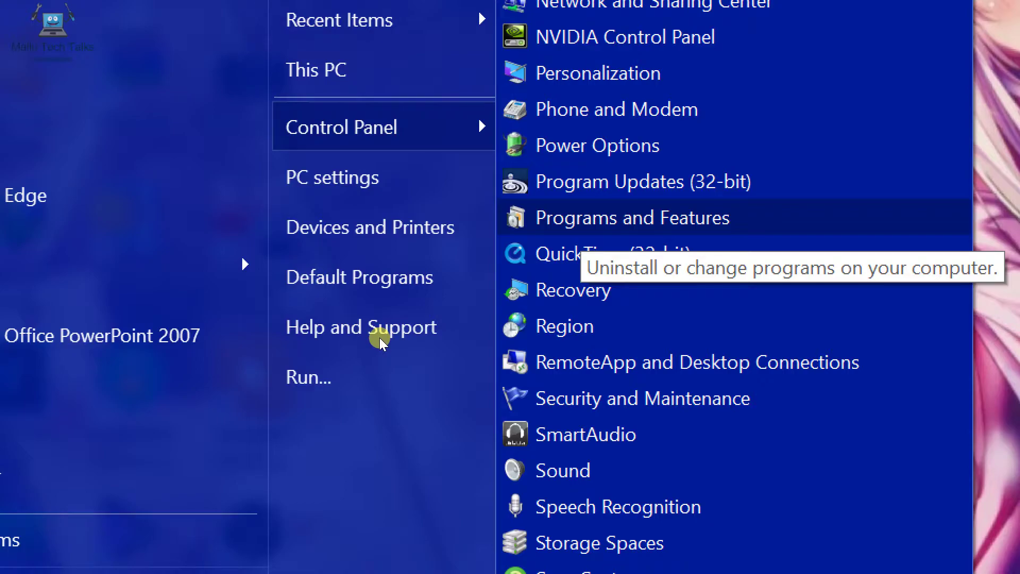
key(Return)
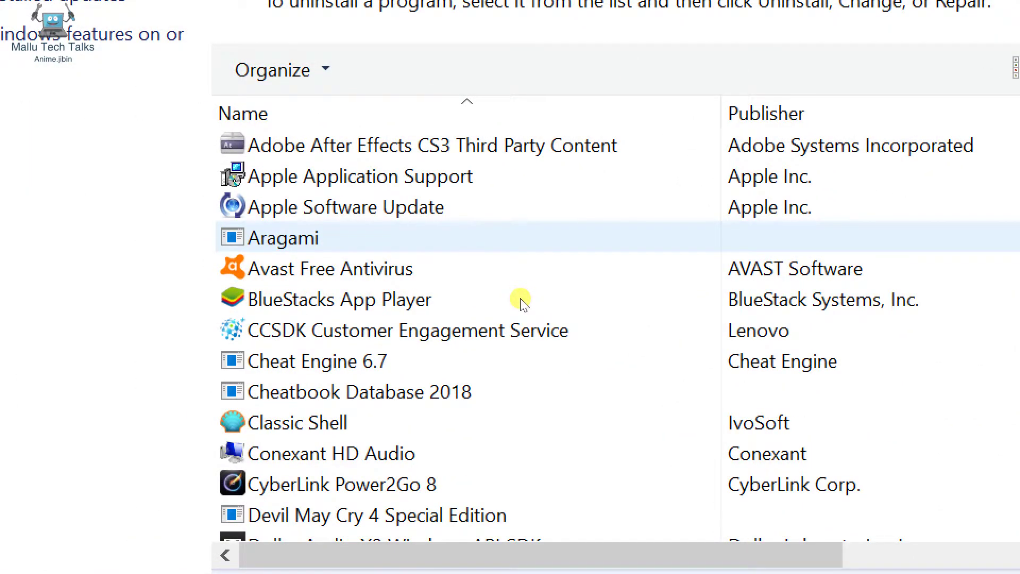
Step: Look through the list of installed programs in Programs and Features and close the window
scroll(521, 300, down, 8)
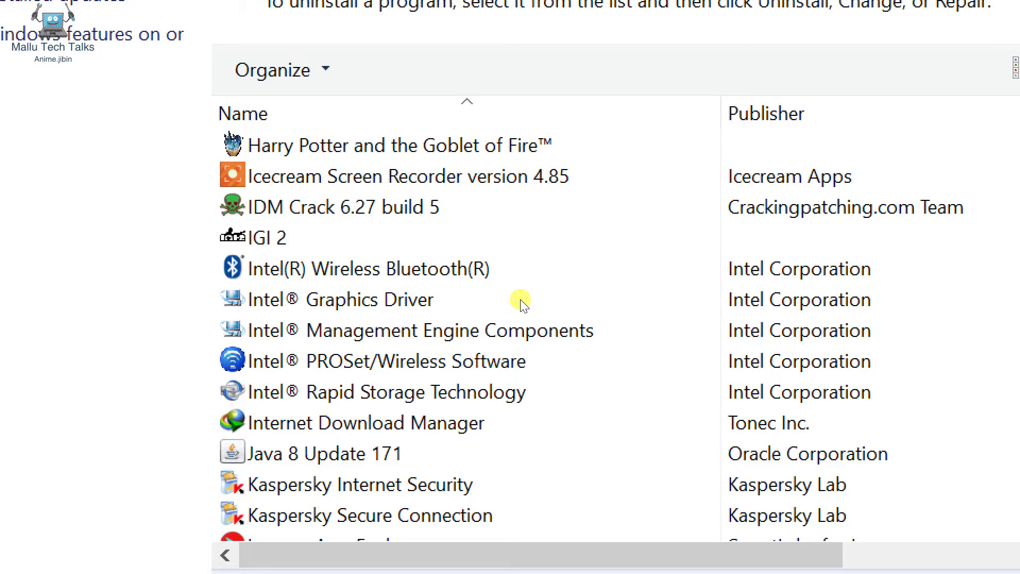
scroll(521, 298, down, 8)
scroll(521, 298, down, 4)
scroll(521, 300, down, 4)
scroll(520, 301, down, 3)
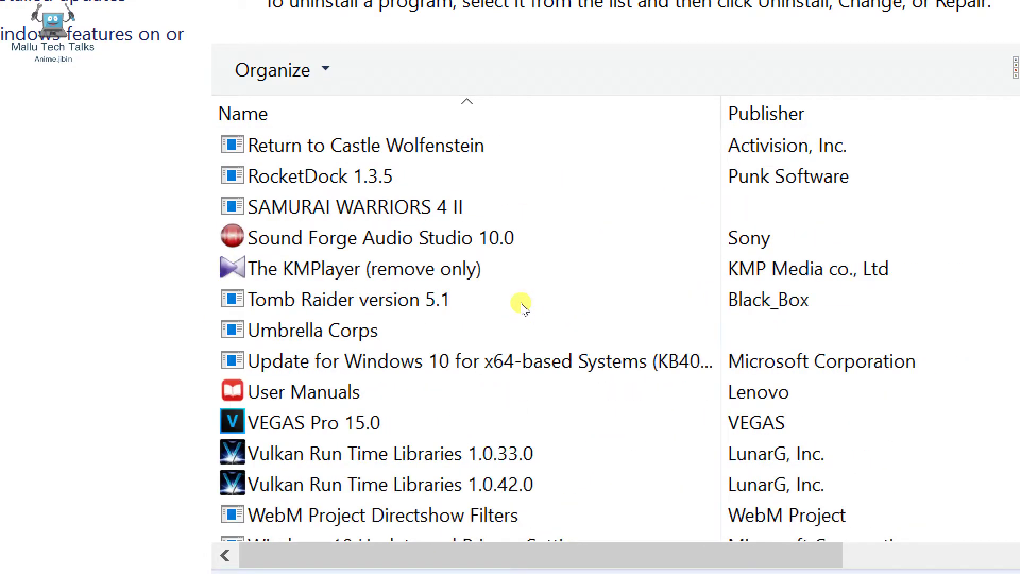
scroll(521, 304, down, 3)
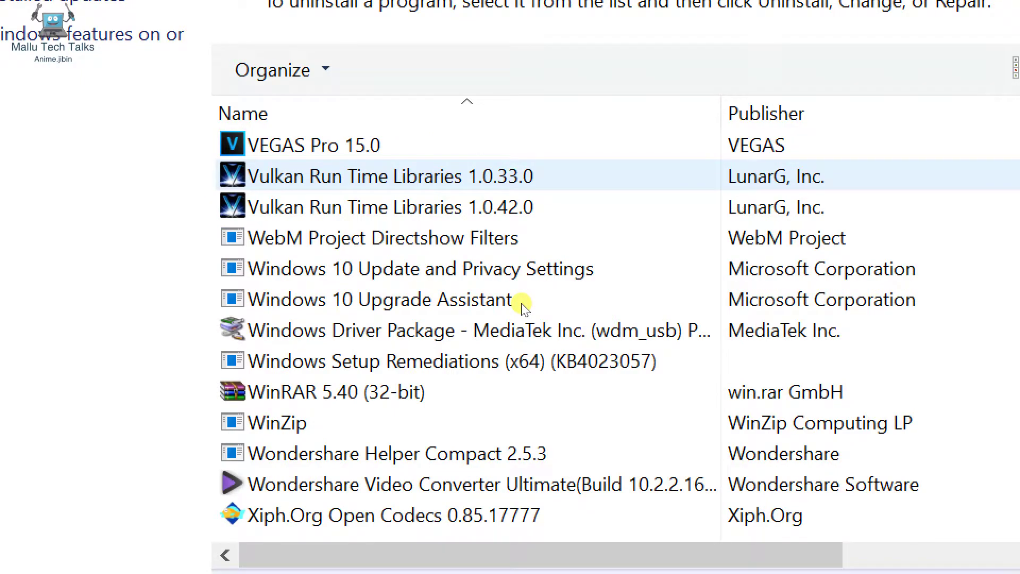
scroll(522, 306, up, 16)
scroll(523, 307, up, 13)
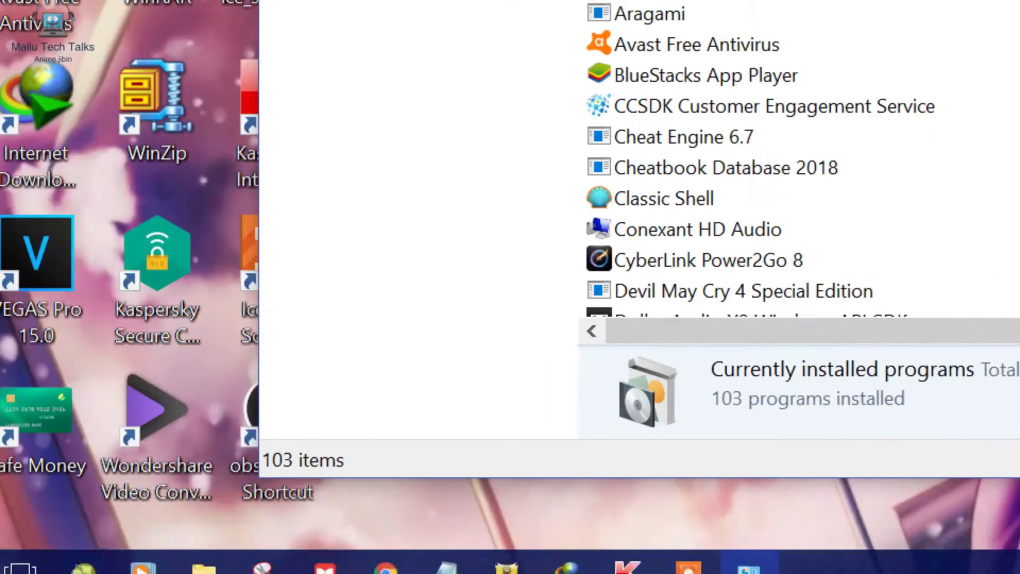
mouse_move(149, 528)
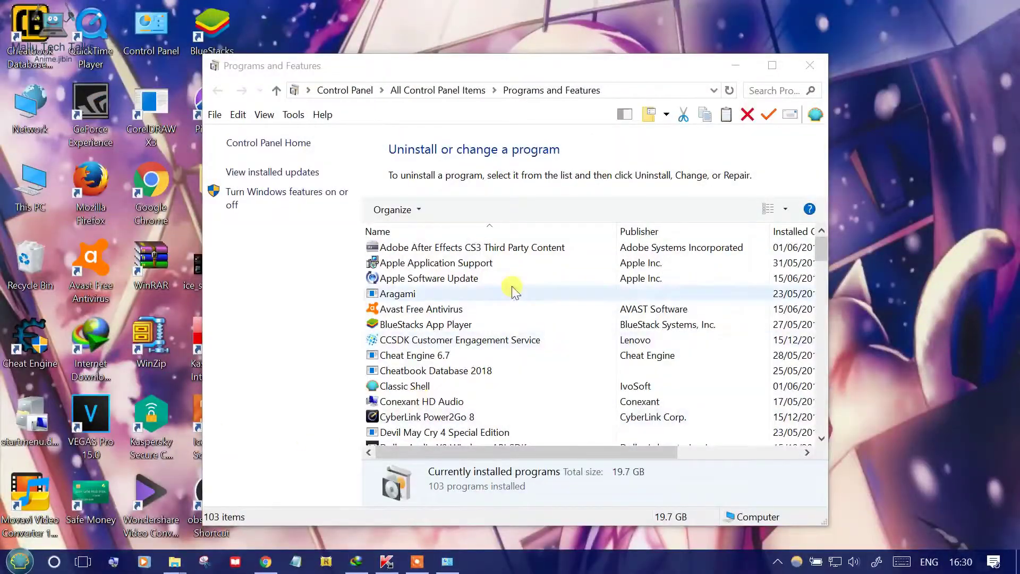
click(804, 74)
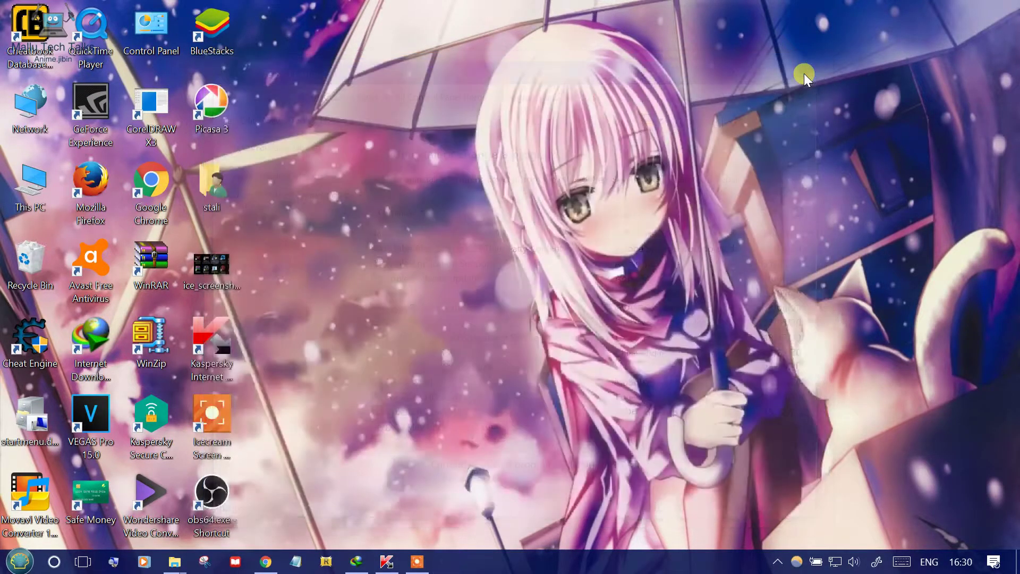
Step: Open Control Panel from the desktop, view the installed programs through Uninstall a program, and return to the category overview
double_click(162, 39)
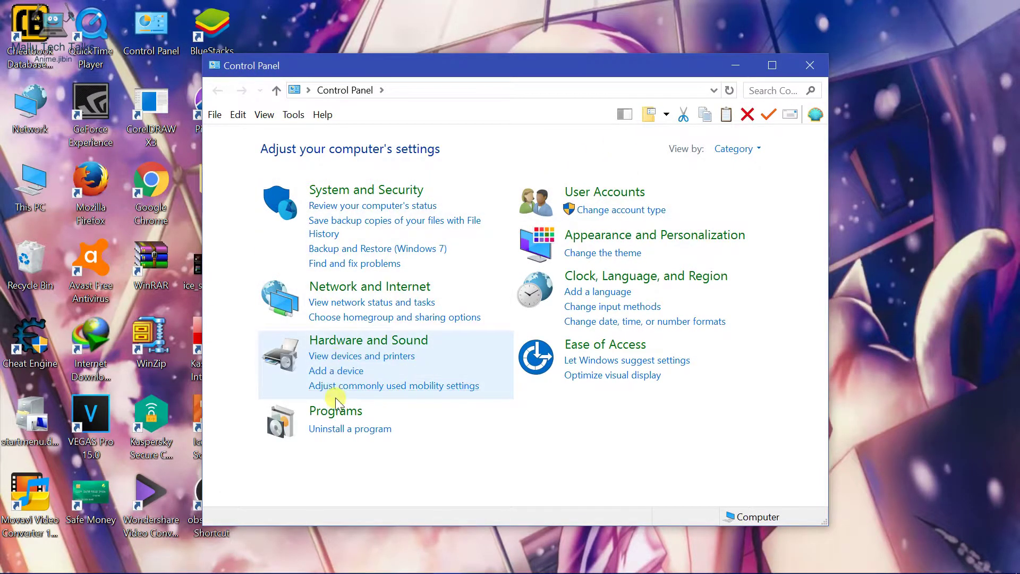
click(352, 429)
scroll(573, 311, down, 10)
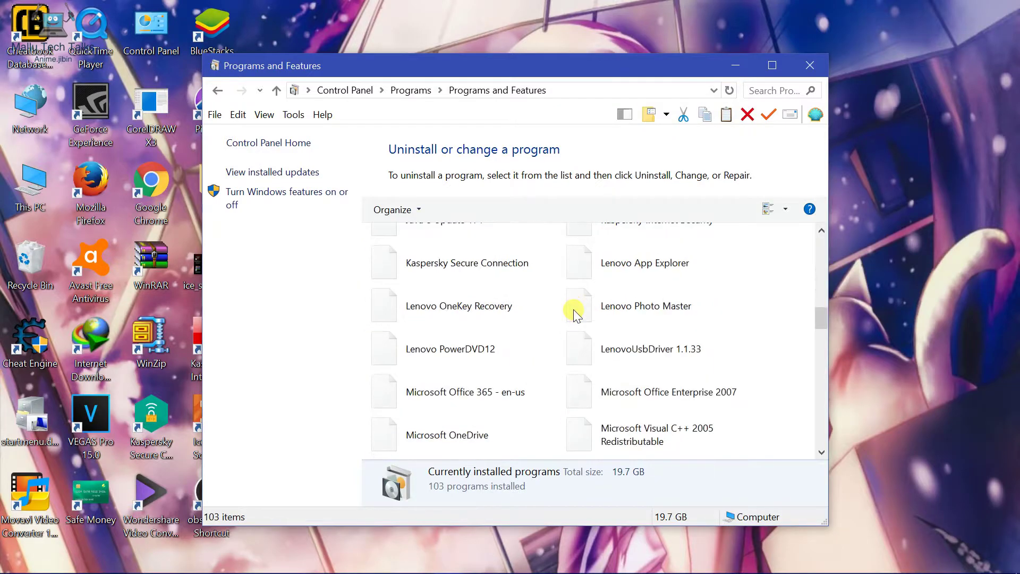
scroll(572, 309, up, 10)
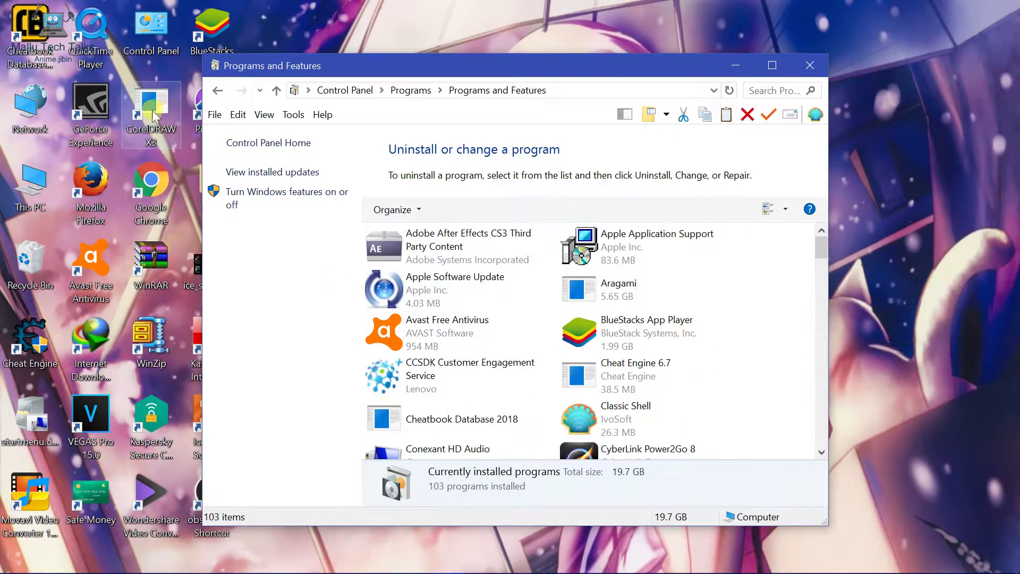
click(217, 93)
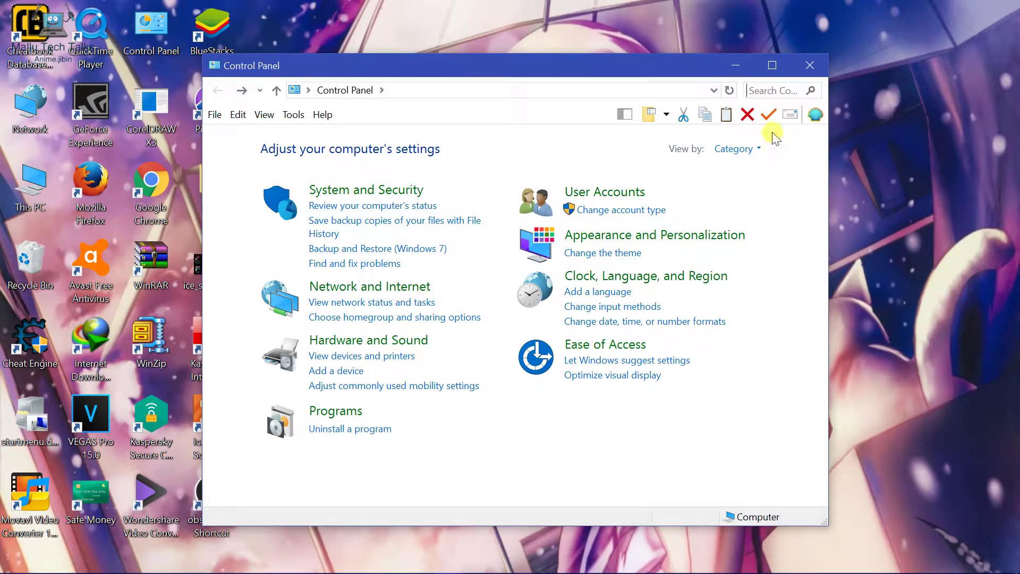
Step: Switch the Control Panel view to Large icons and open Programs and Features
click(739, 154)
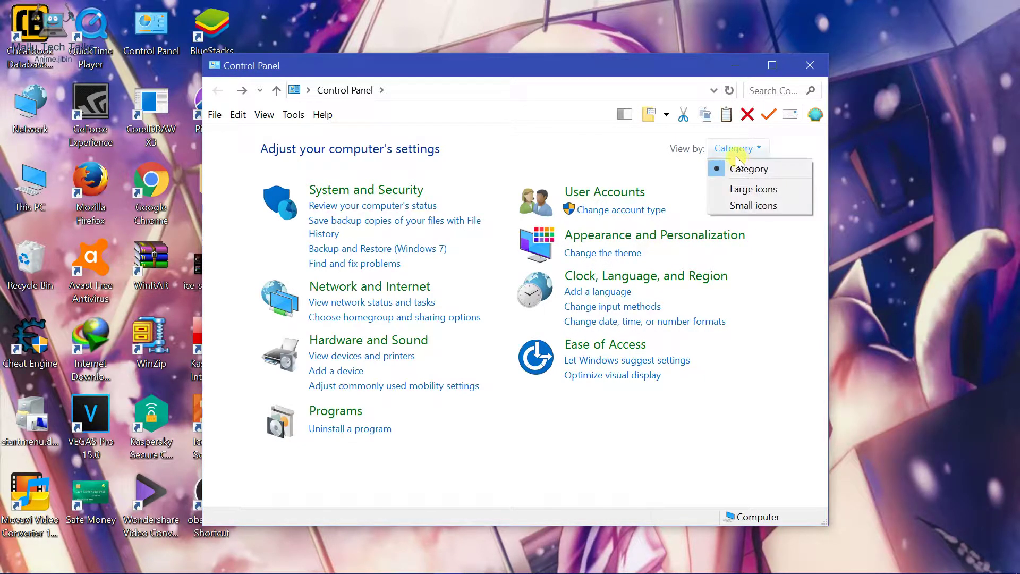
click(753, 196)
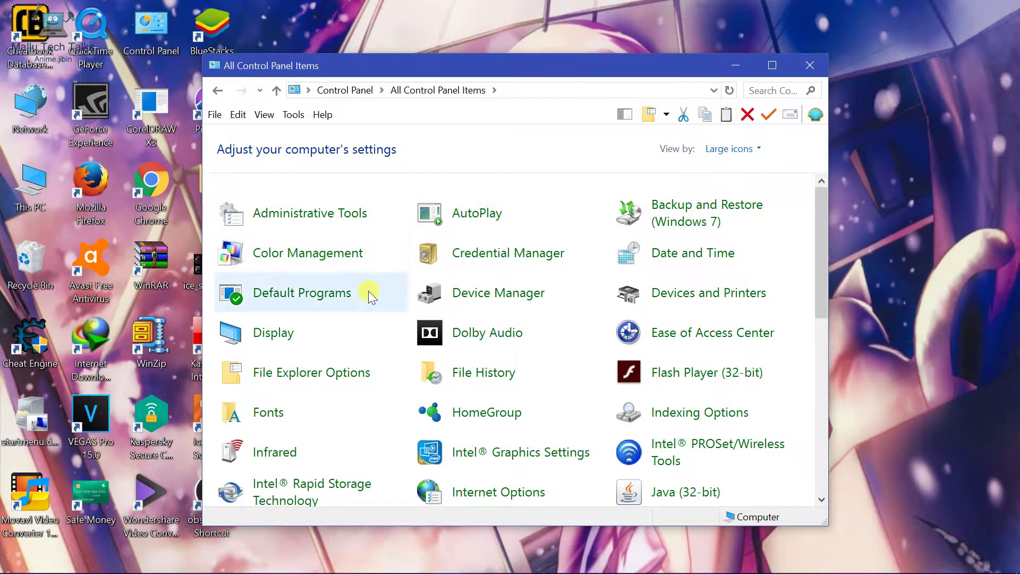
scroll(368, 291, down, 1)
scroll(368, 291, down, 5)
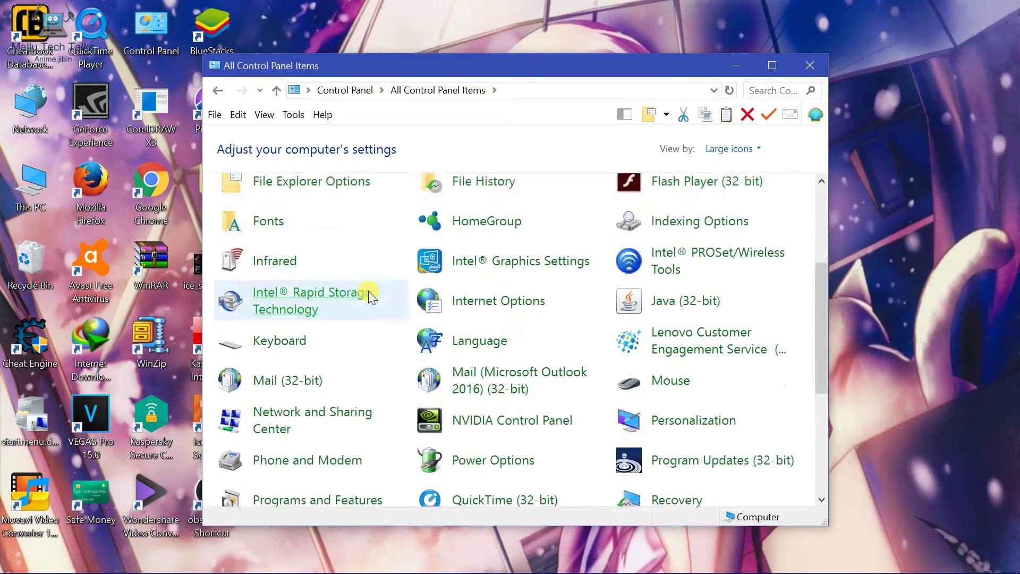
scroll(369, 291, down, 5)
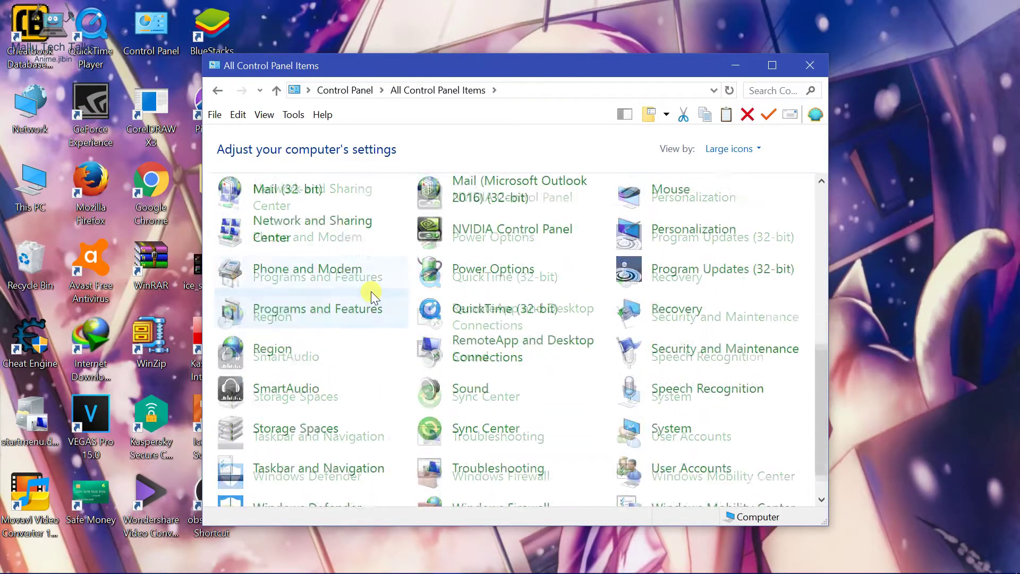
scroll(372, 291, up, 4)
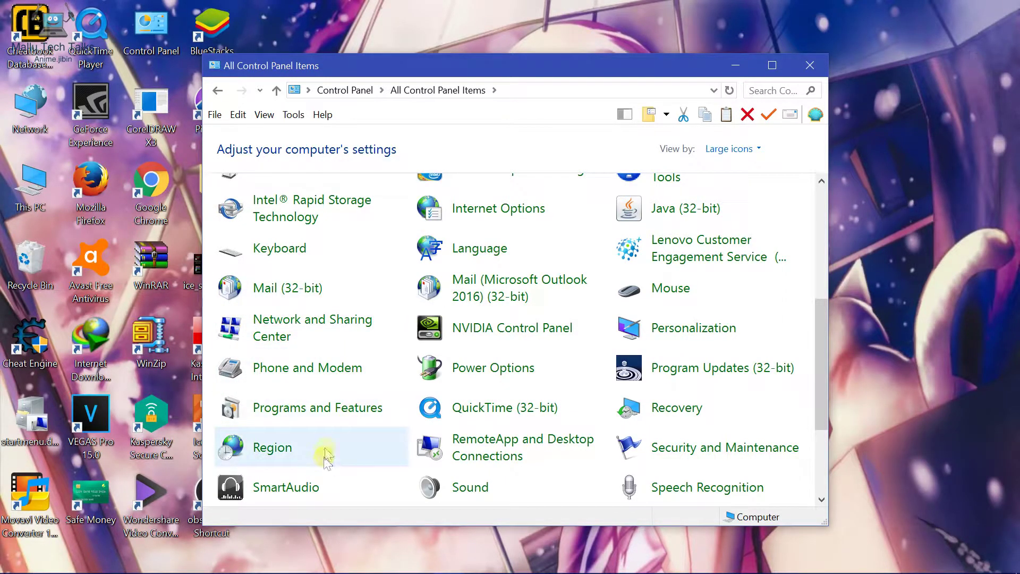
click(317, 408)
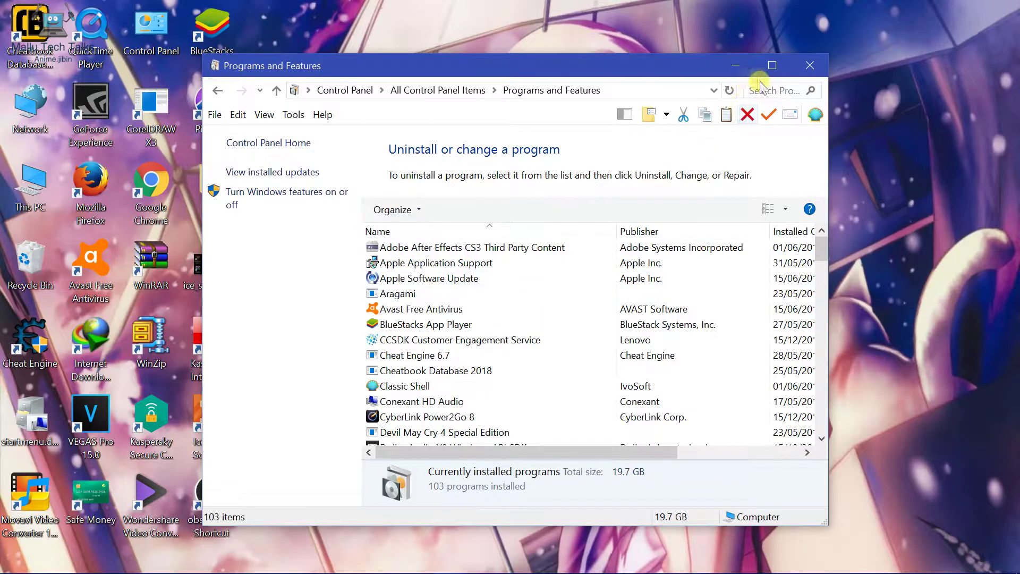
Step: Maximize the Programs and Features window and look through the installed programs for Movavi Video Converter 18 Premium
click(771, 65)
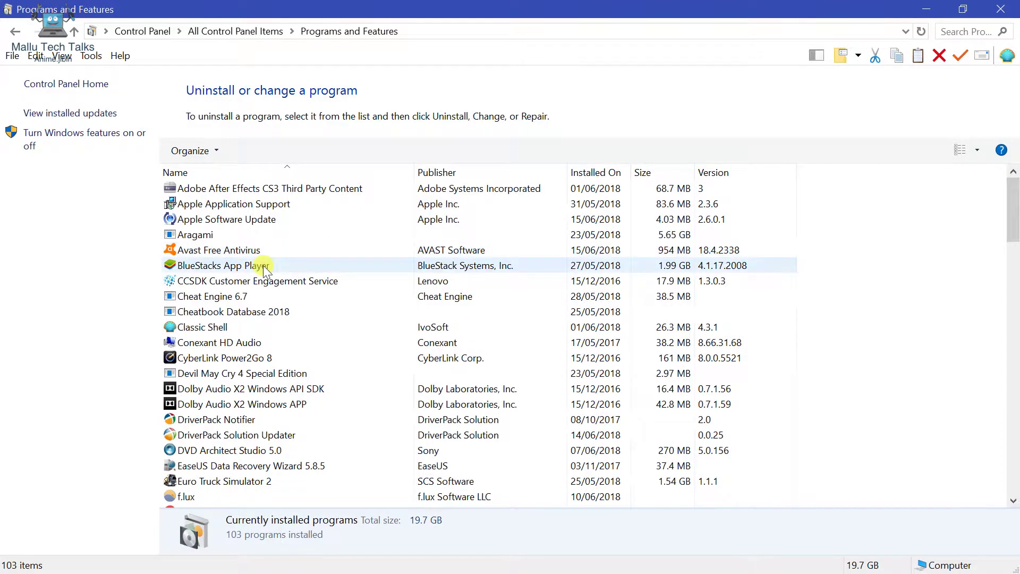
scroll(201, 266, down, 4)
scroll(202, 268, down, 3)
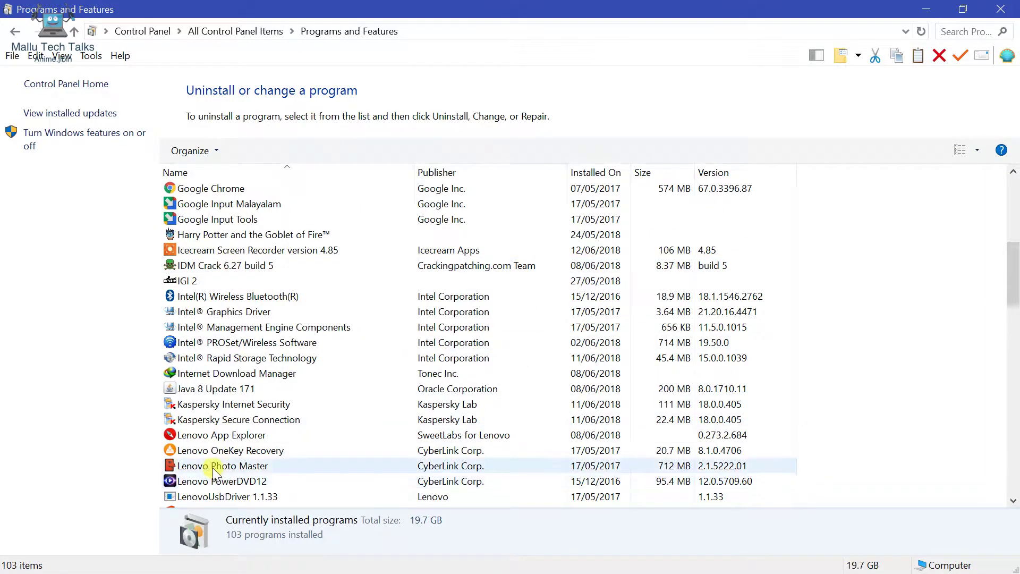
scroll(257, 367, up, 4)
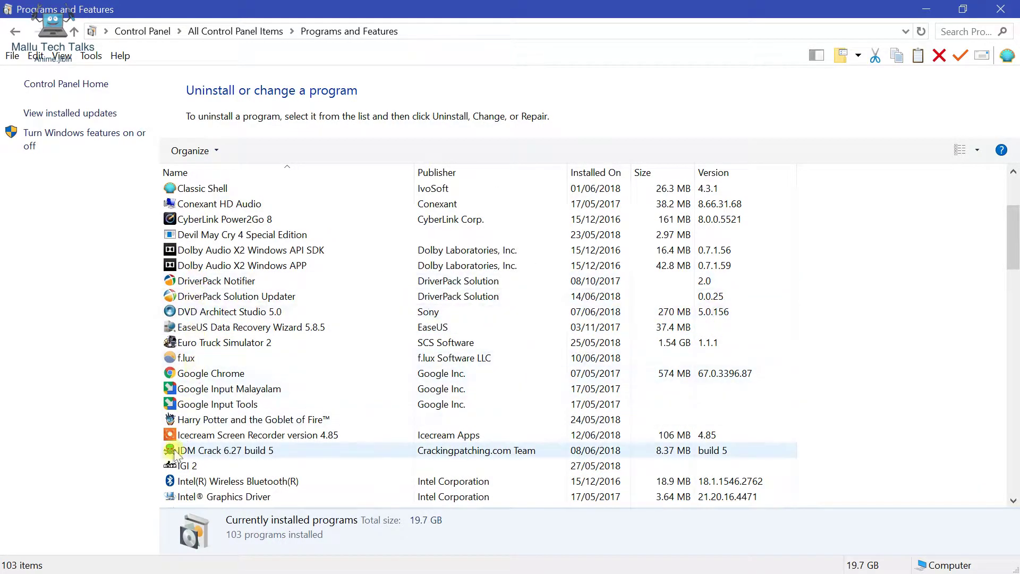
scroll(186, 403, down, 2)
click(191, 481)
scroll(223, 473, down, 2)
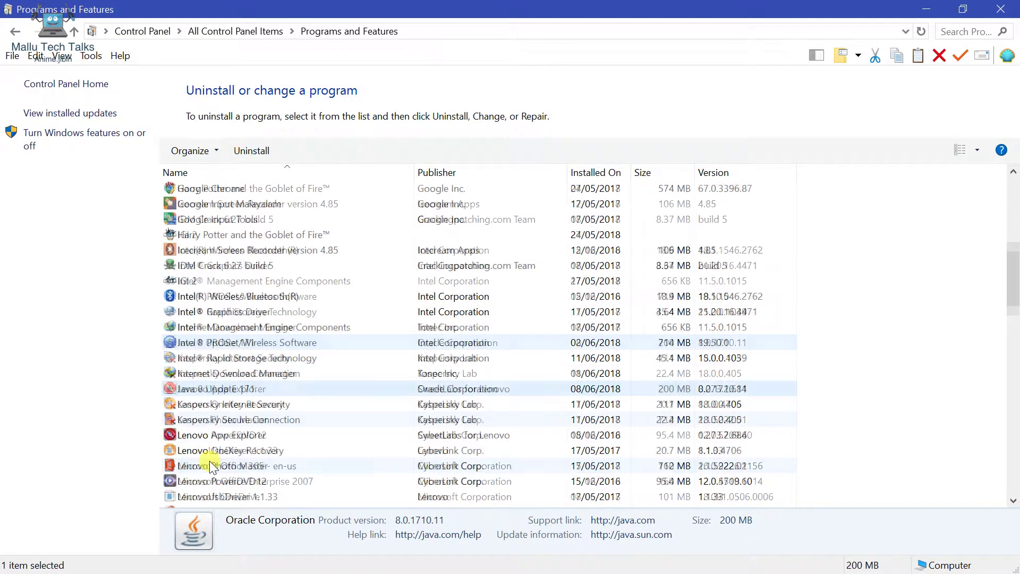
scroll(213, 465, down, 2)
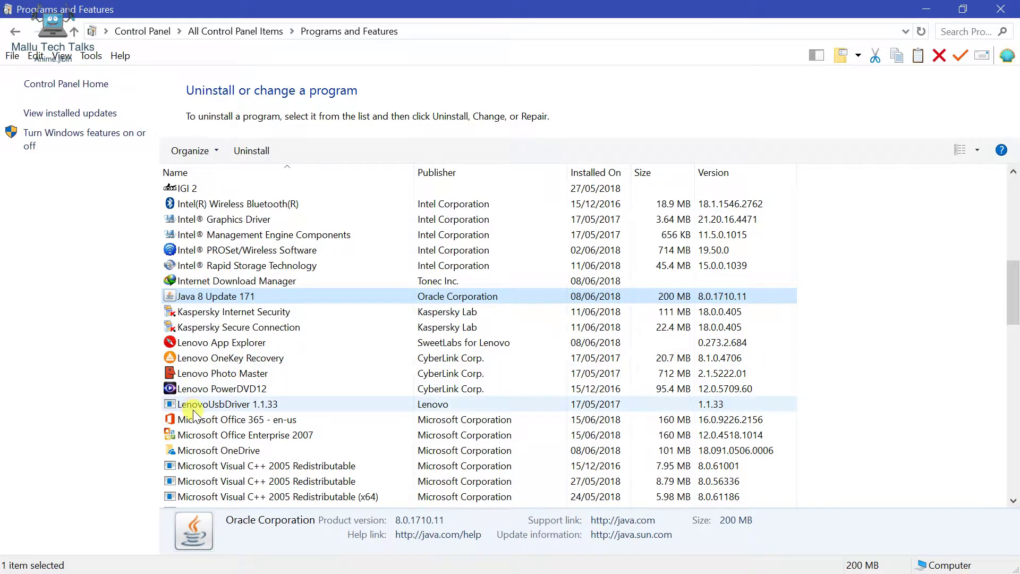
click(196, 452)
scroll(229, 452, down, 2)
scroll(229, 451, down, 2)
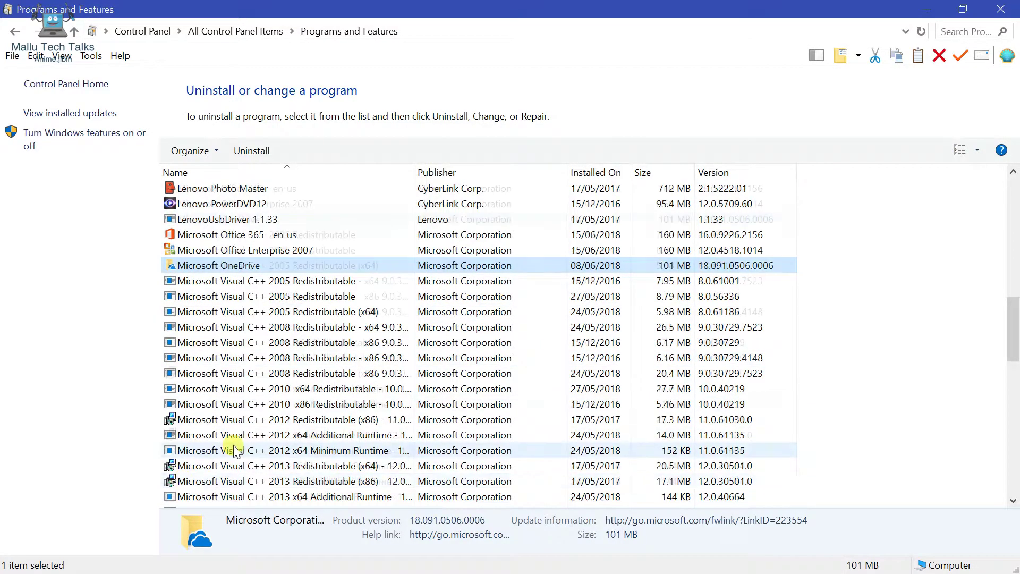
scroll(231, 449, down, 5)
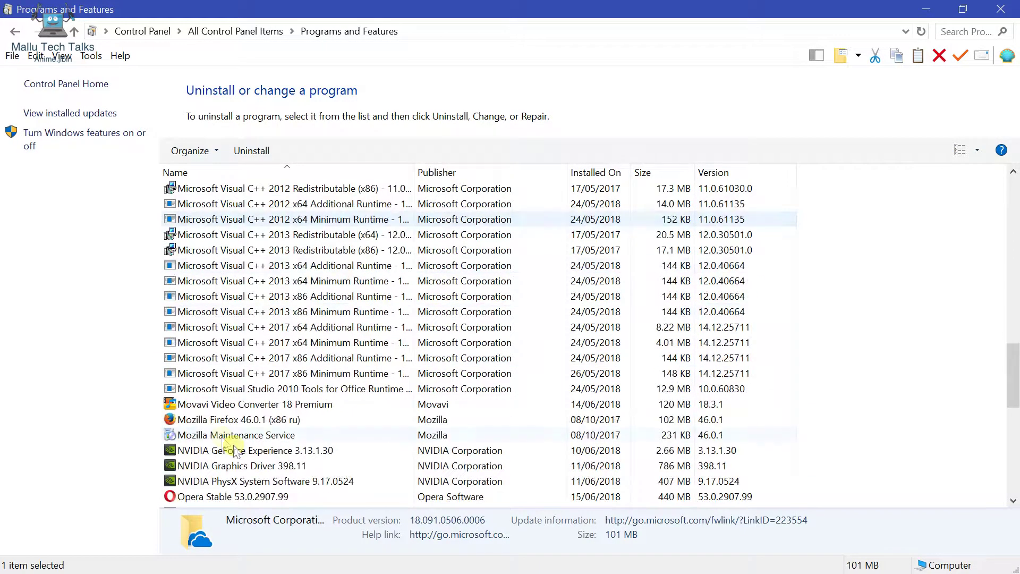
Step: Start the uninstaller of Movavi Video Converter 18 Premium from the list of installed programs
click(228, 406)
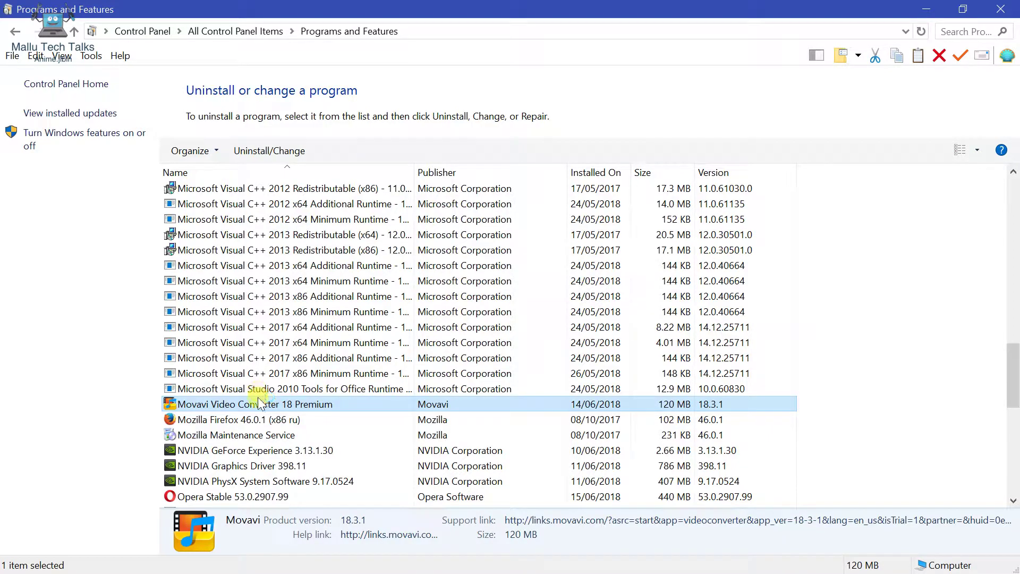
double_click(260, 404)
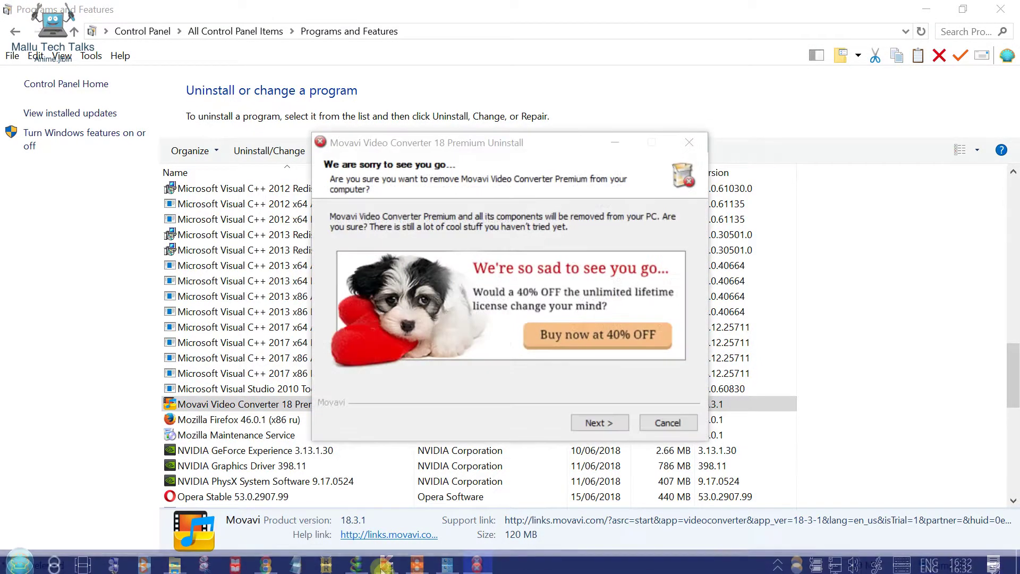
key(super)
key(Escape)
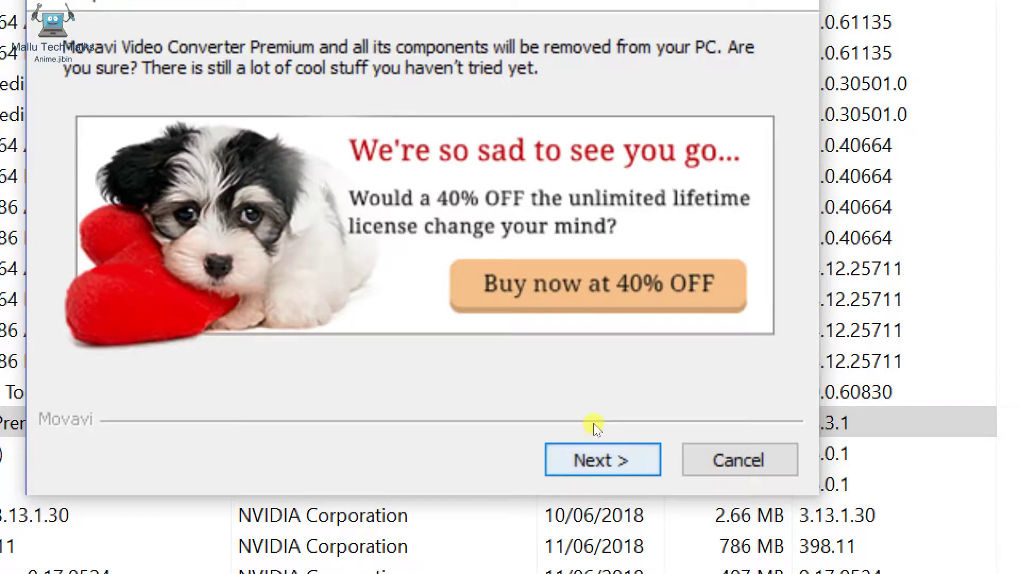
Step: Continue past the discount offer and uninstall Movavi Video Converter 18 Premium from its Program Files folder
click(596, 447)
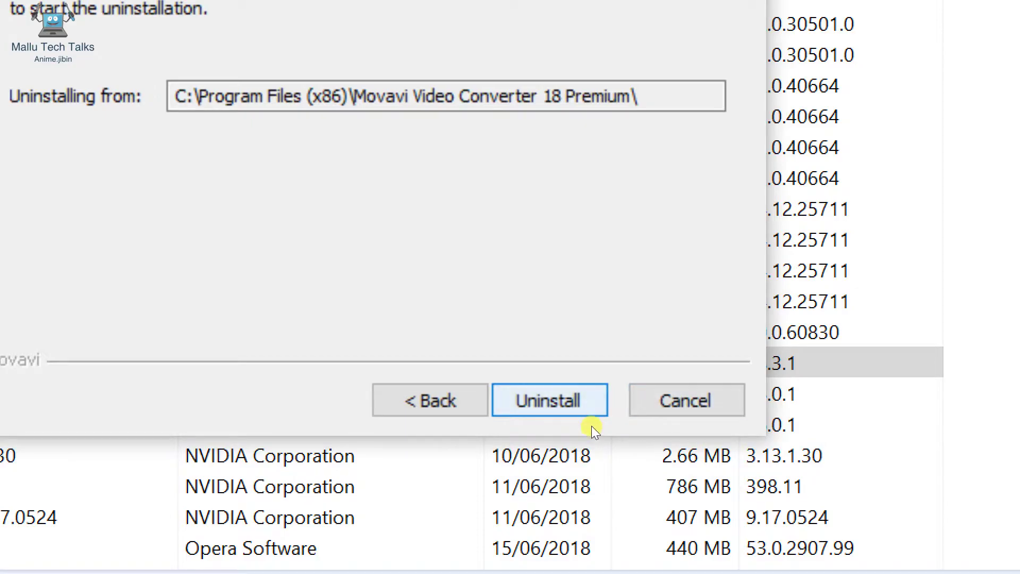
click(591, 412)
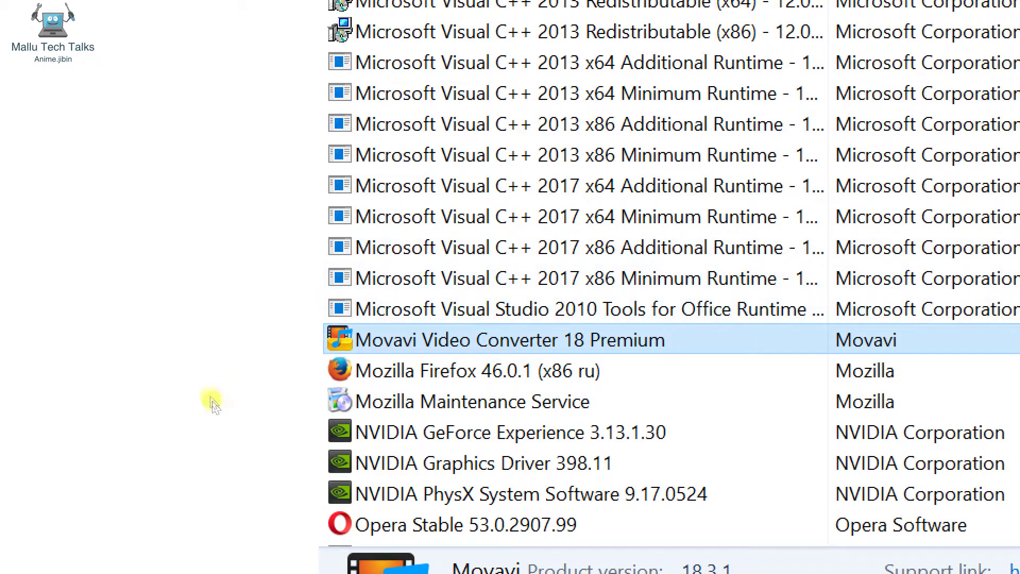
Step: Refresh the installed programs list and check between Microsoft and Mozilla entries whether Movavi Video Converter 18 Premium is still listed
right_click(976, 313)
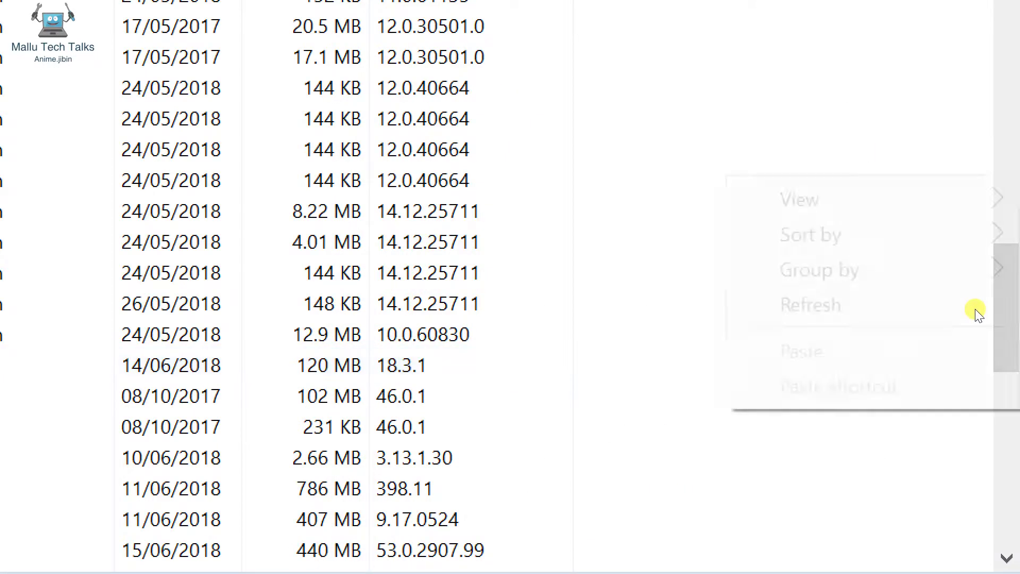
key(Return)
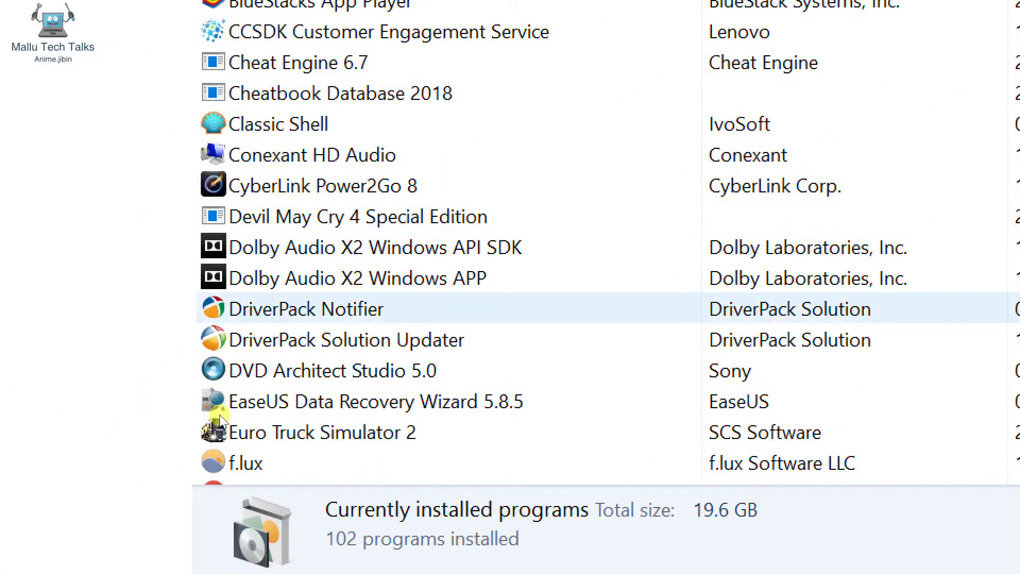
scroll(220, 418, down, 3)
scroll(234, 411, down, 3)
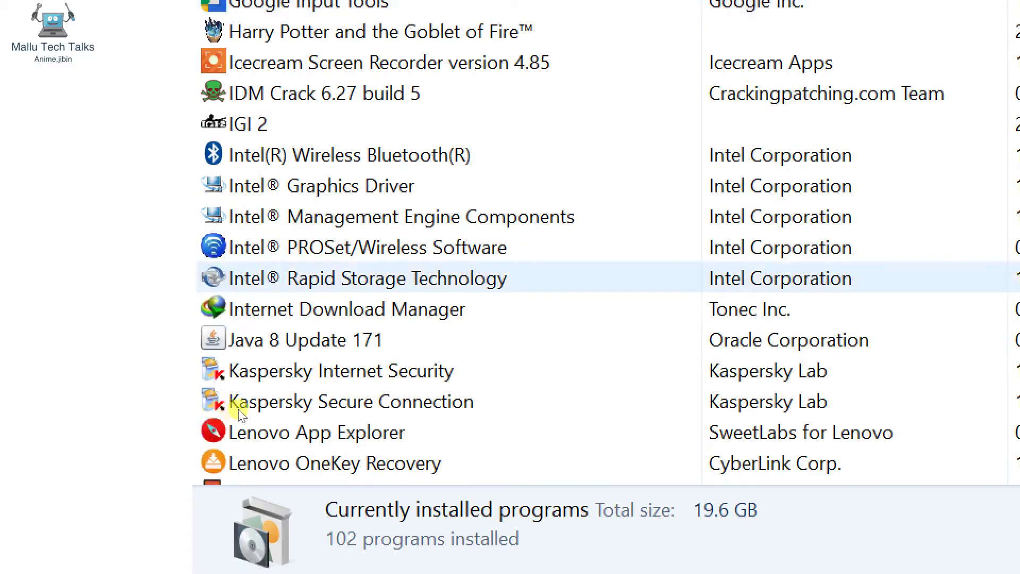
scroll(239, 411, down, 12)
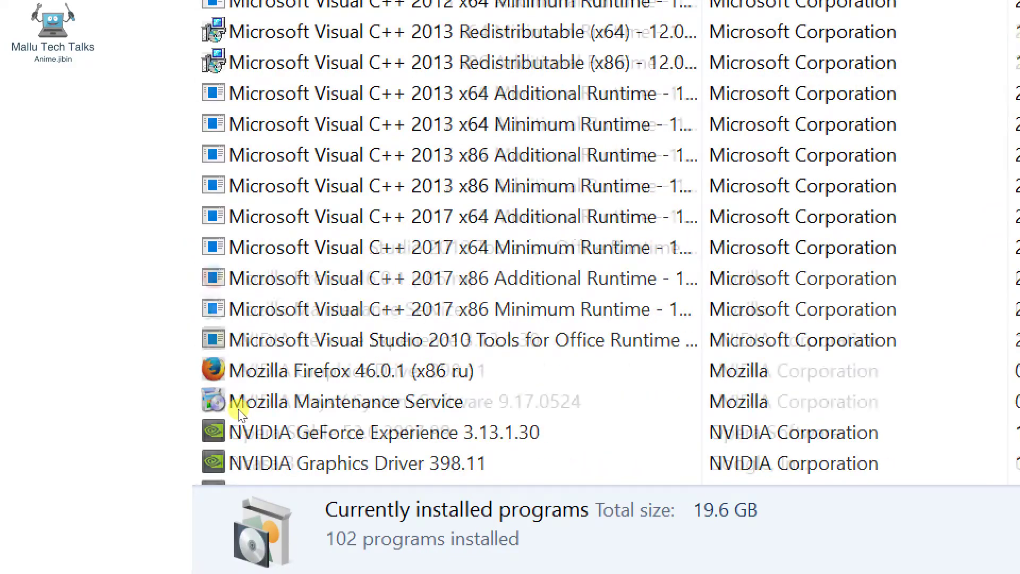
scroll(239, 411, down, 4)
scroll(239, 411, up, 2)
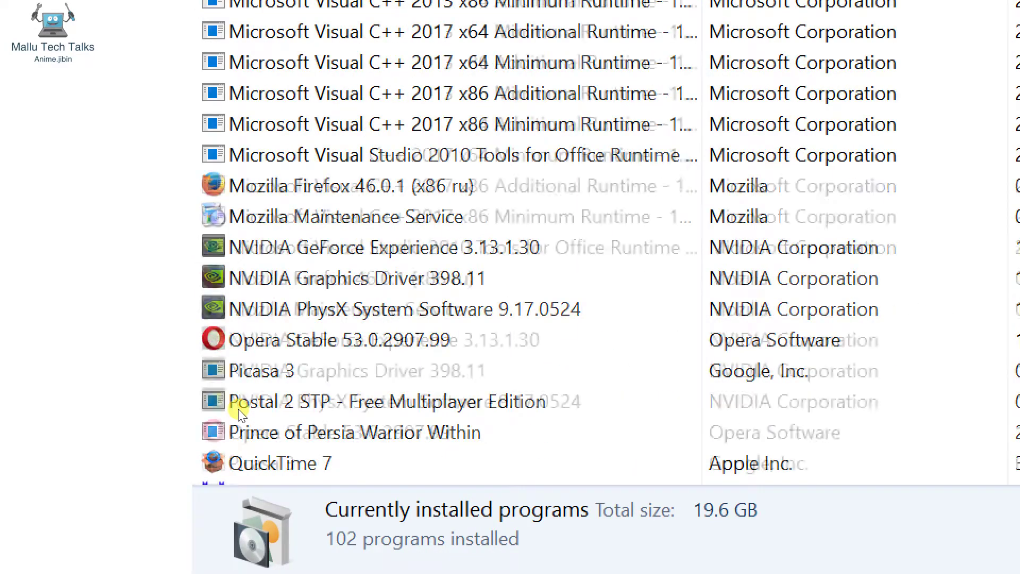
scroll(240, 414, up, 2)
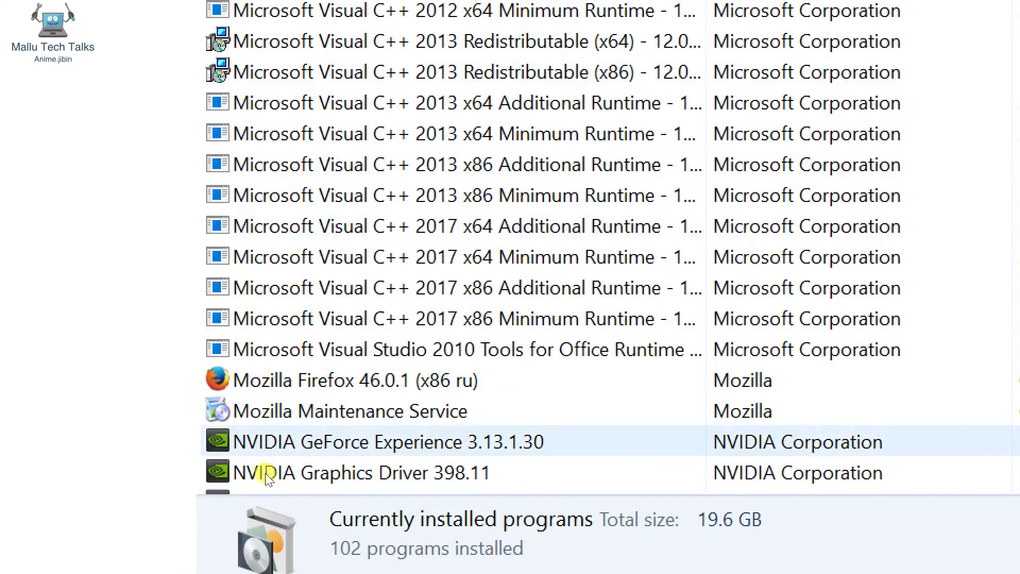
scroll(265, 473, down, 3)
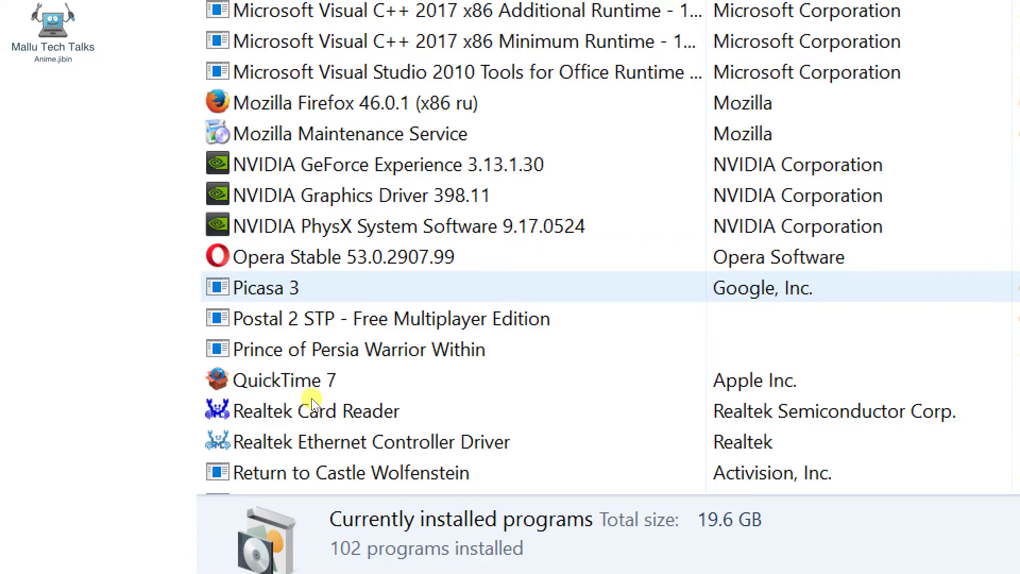
scroll(311, 399, up, 1)
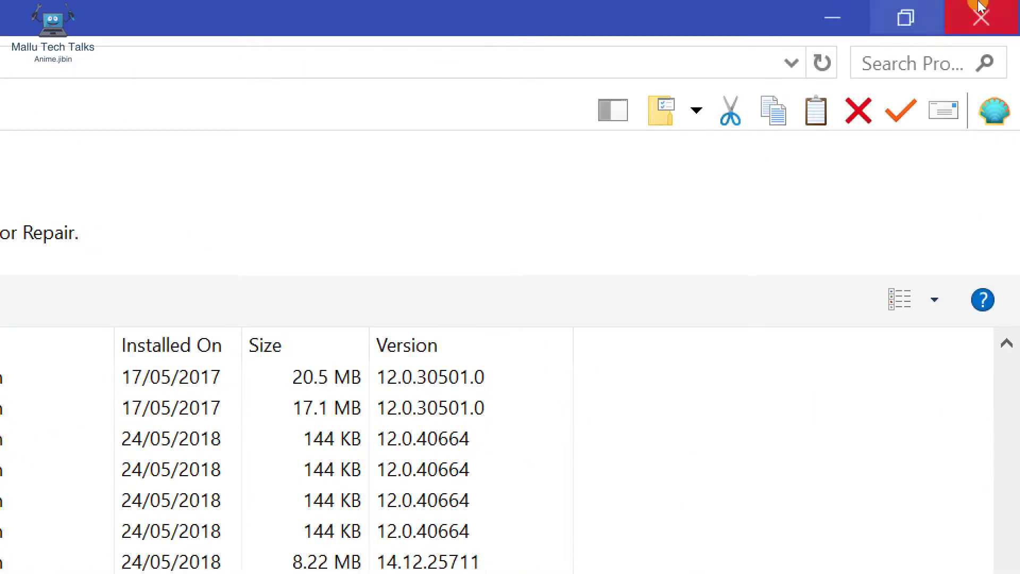
Step: Close the Programs and Features window, dismiss Firefox's default browser prompt, and close the Movavi page with the browser
click(1011, 12)
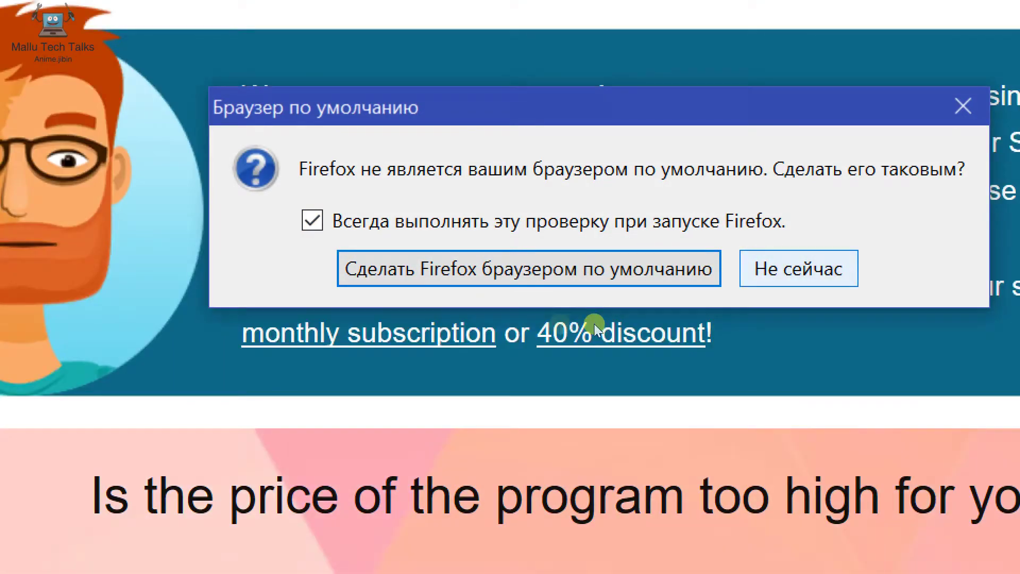
click(664, 254)
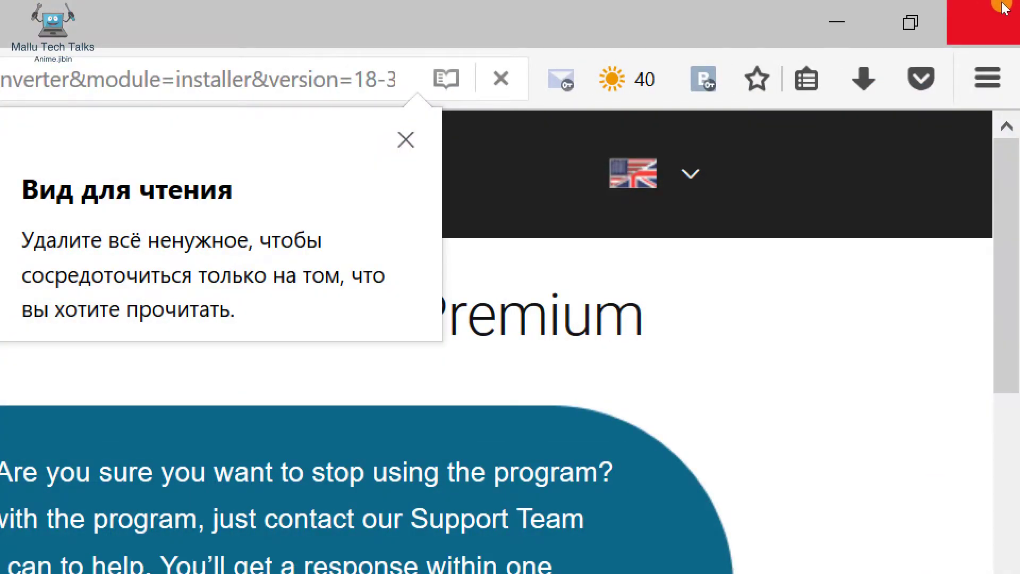
click(1003, 10)
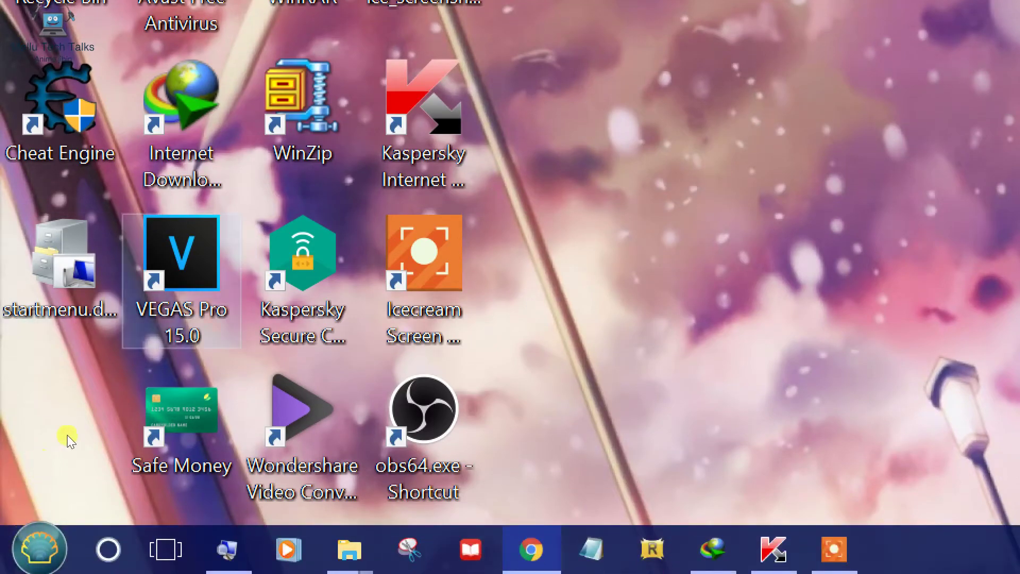
Step: Look through the Start menu's full program list for any remaining Movavi folder
click(23, 547)
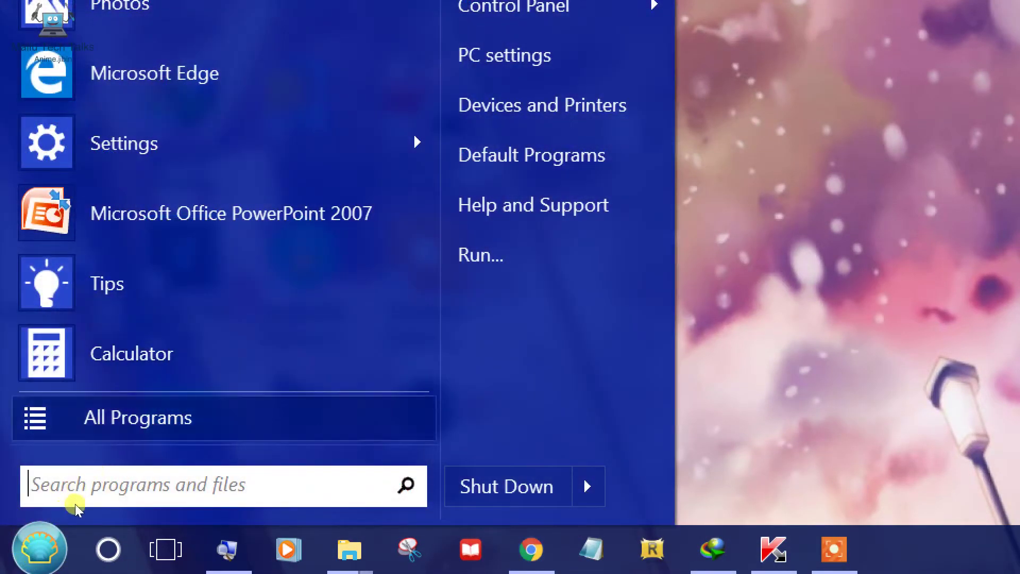
click(74, 401)
scroll(73, 401, down, 6)
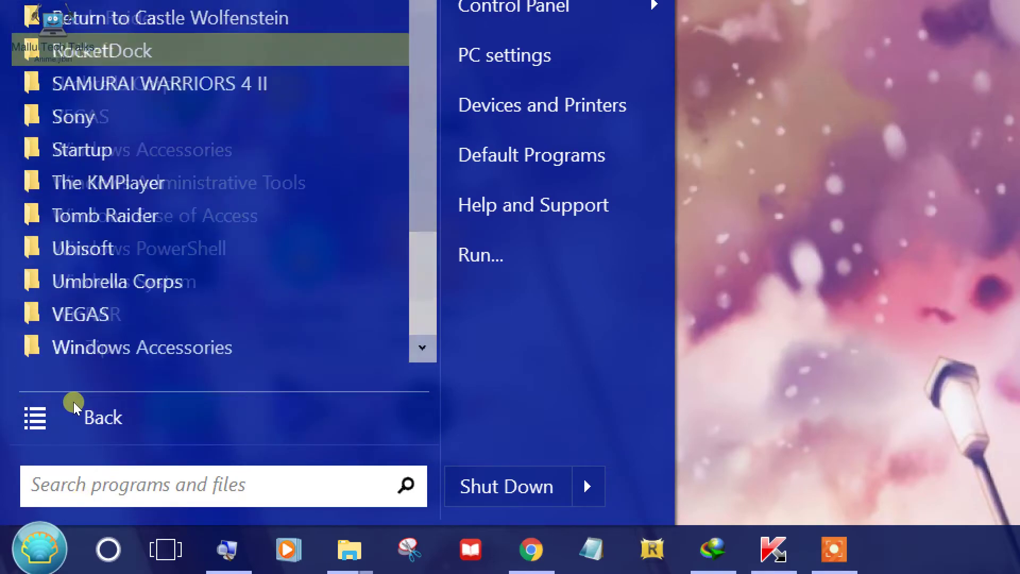
scroll(85, 372, up, 4)
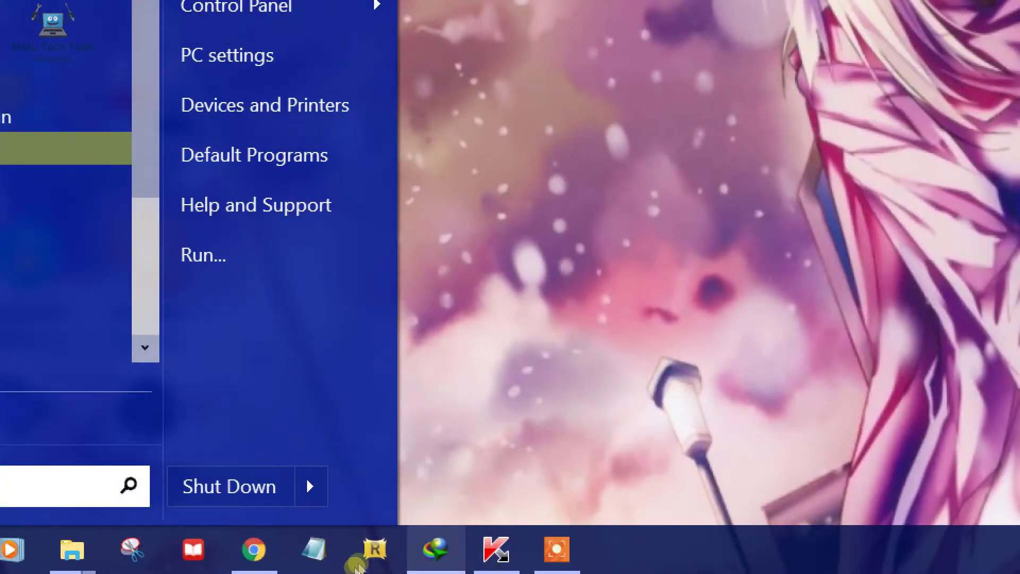
Step: Close the Start menu and exit Magnifier to return to the full desktop view
key(super+plus)
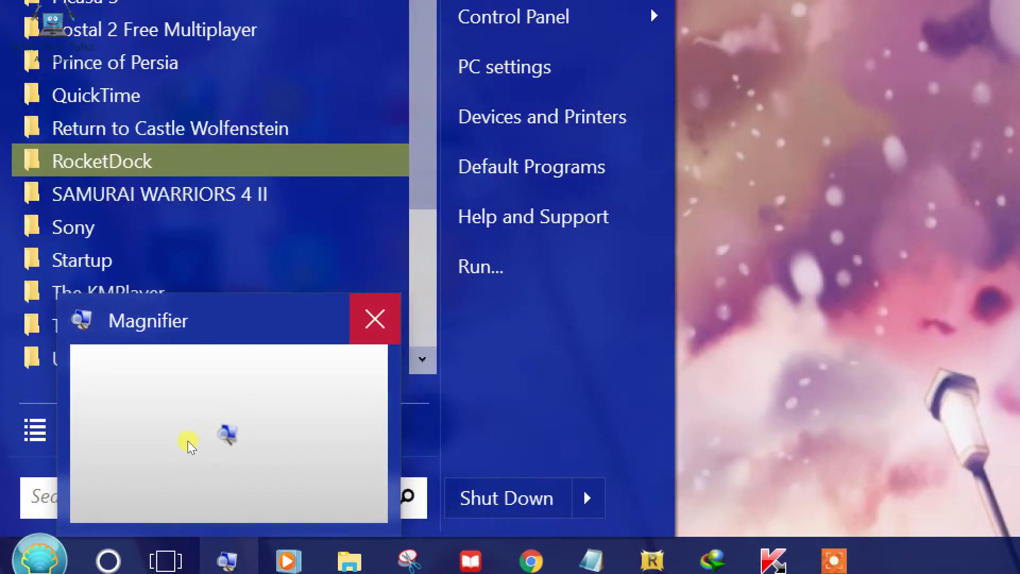
click(187, 441)
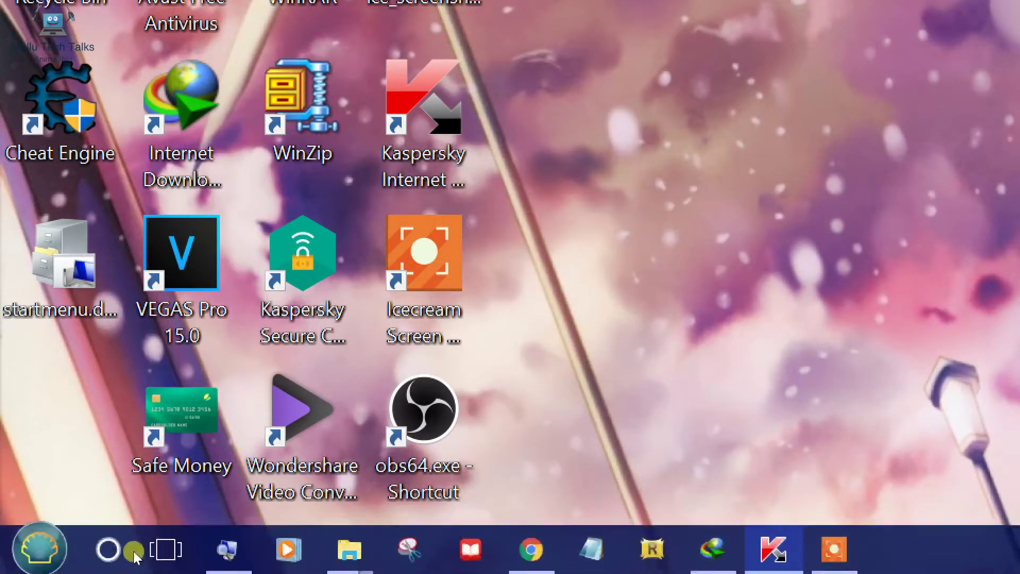
mouse_move(227, 550)
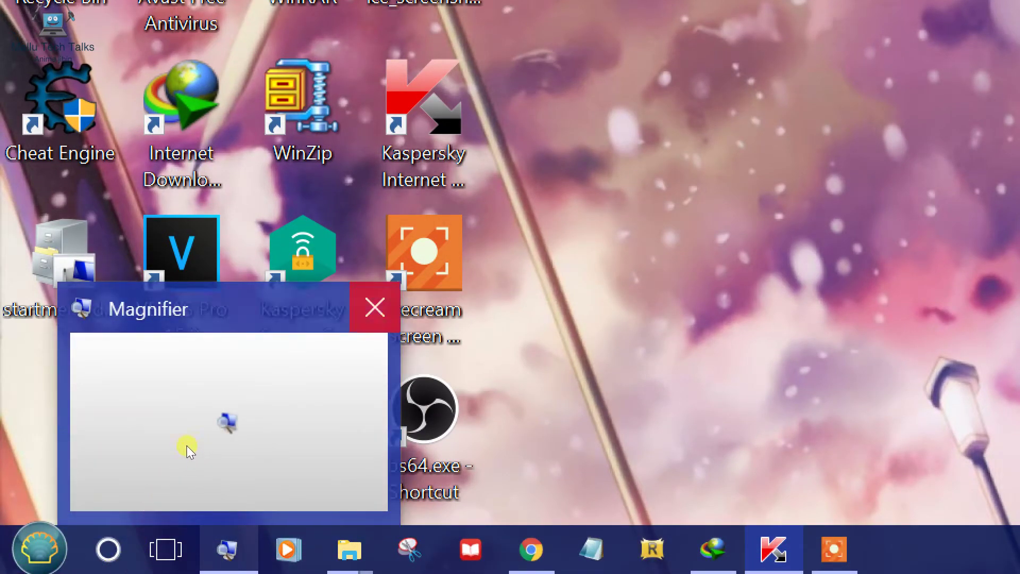
key(super+Escape)
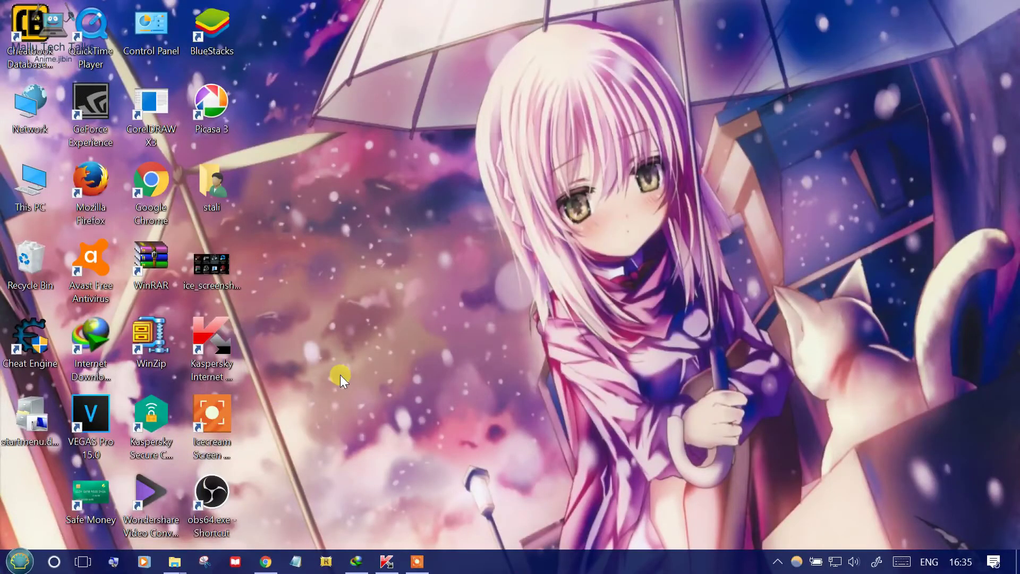